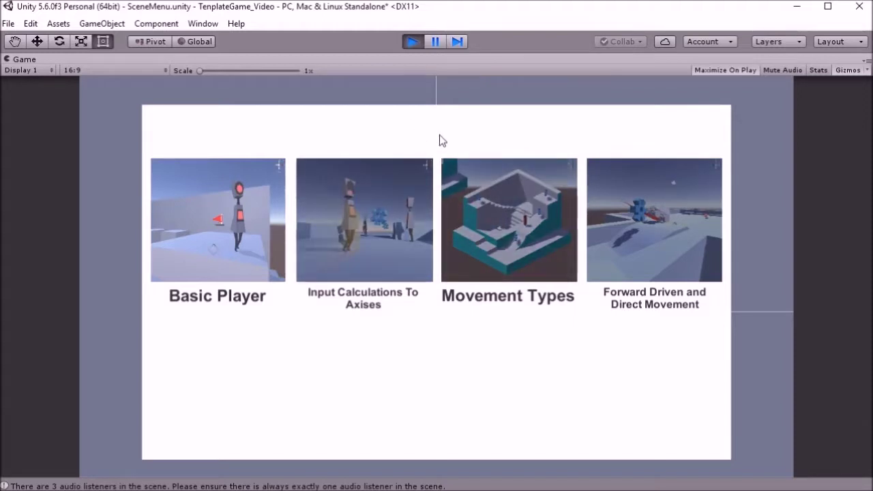
Stop the running game, open Scene02_InputCalculation and run it in Play mode.
left_click(414, 42)
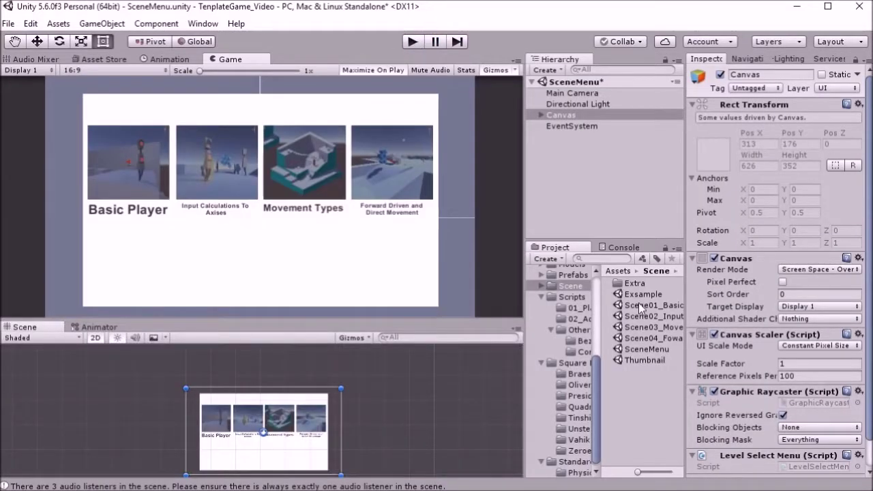
double_click(655, 315)
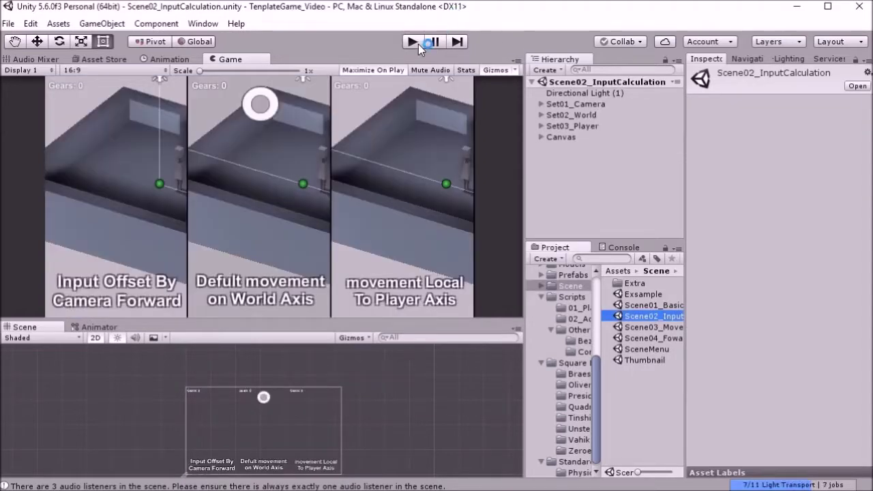
left_click(411, 43)
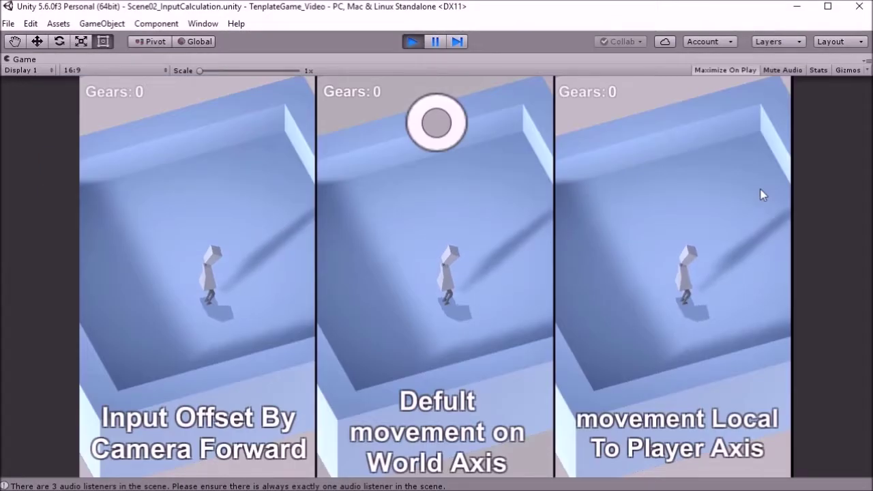
key("Up")
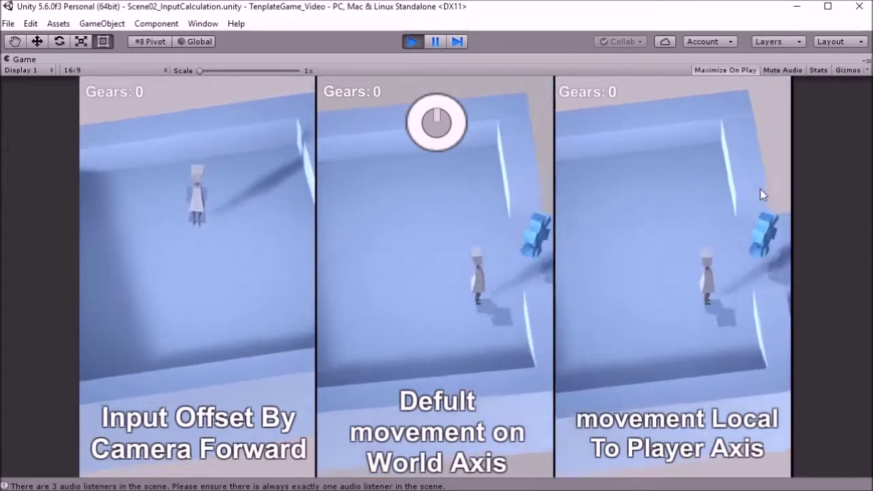
key("Down")
key("Up")
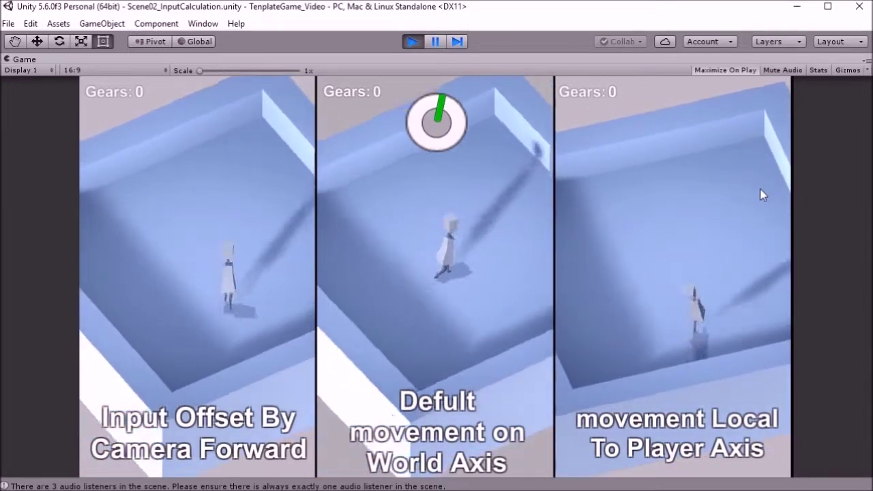
key("Down")
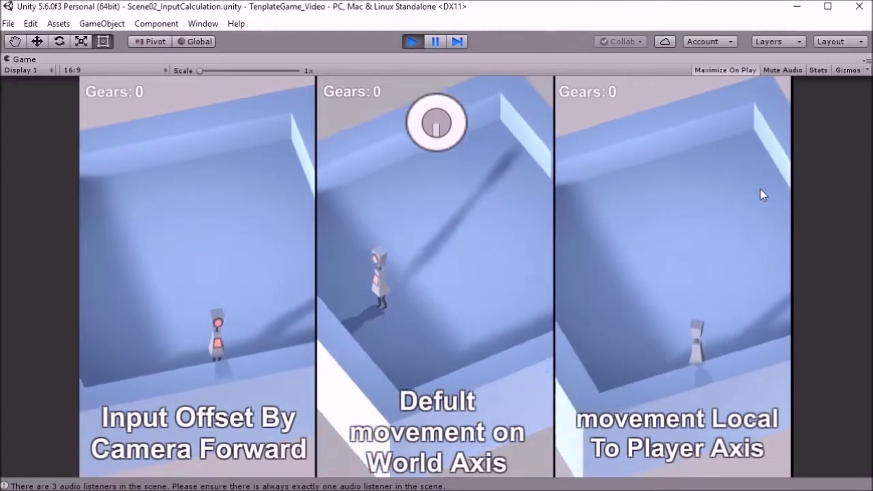
key("Up")
key("Down")
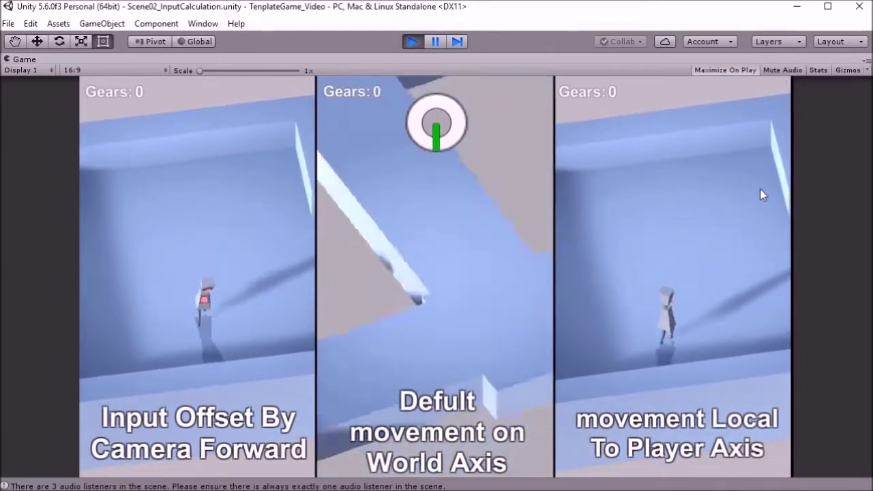
key("Up")
key("Up")
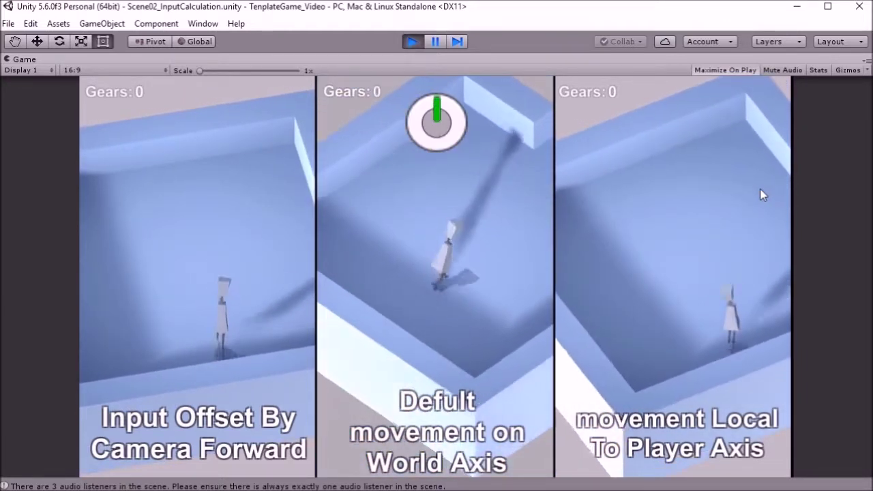
key("Down")
key("Right")
key("Up")
key("Right")
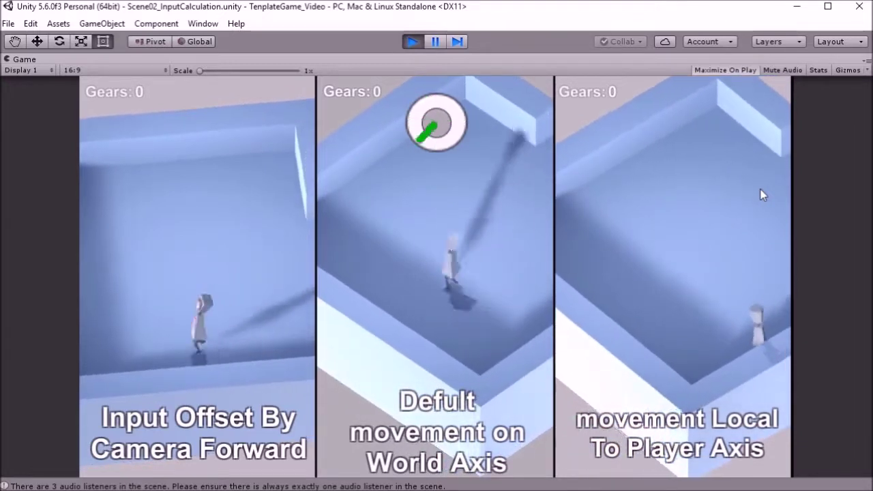
key("Up")
key("Left")
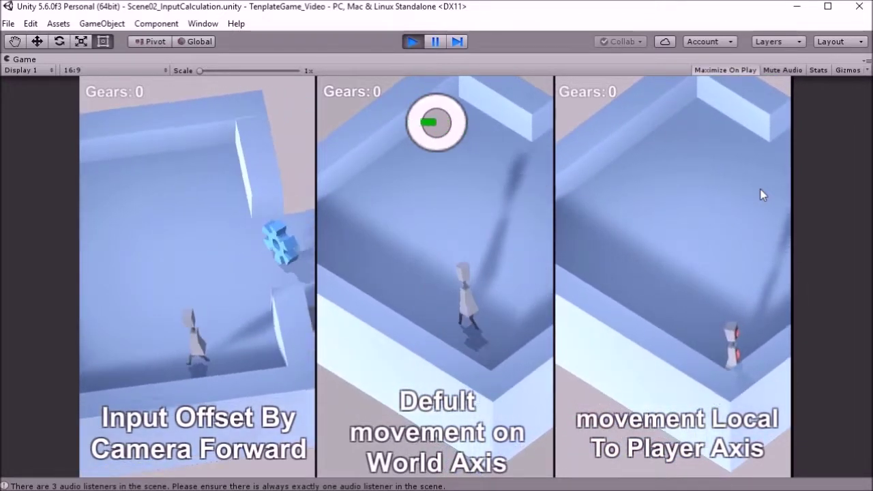
key("Up")
key("Up")
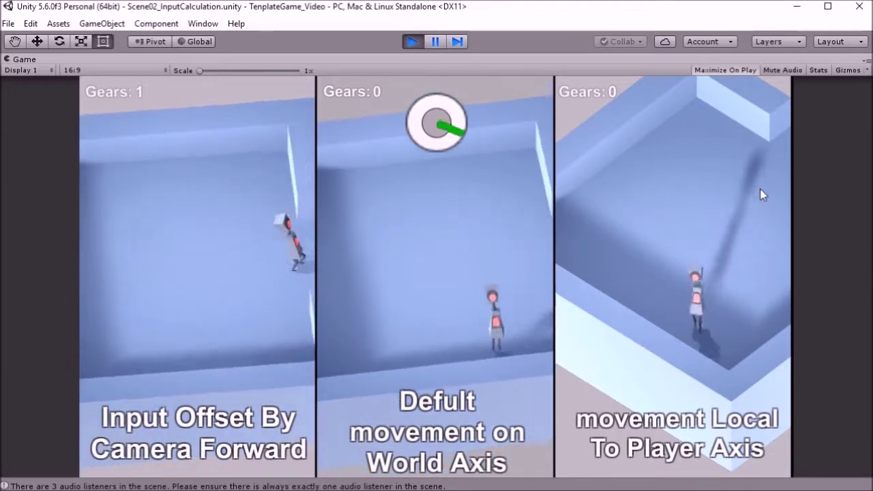
key("Up")
key("Up")
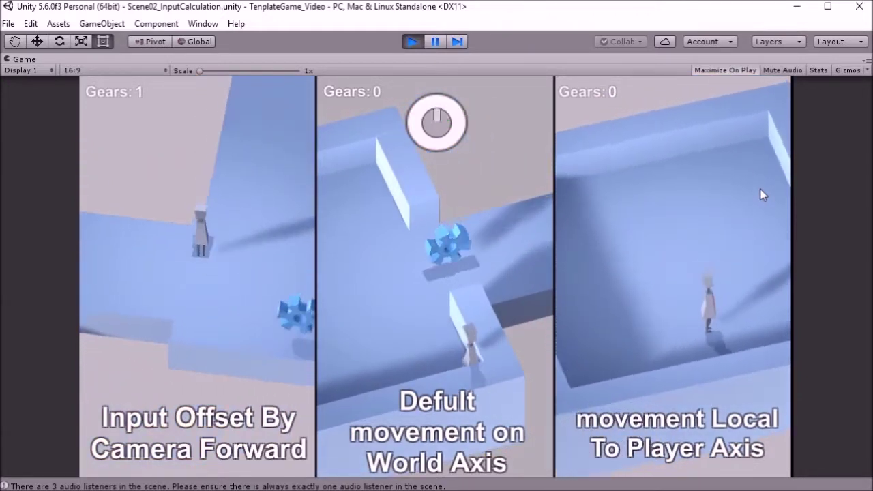
key("Right")
key("Down")
key("Left")
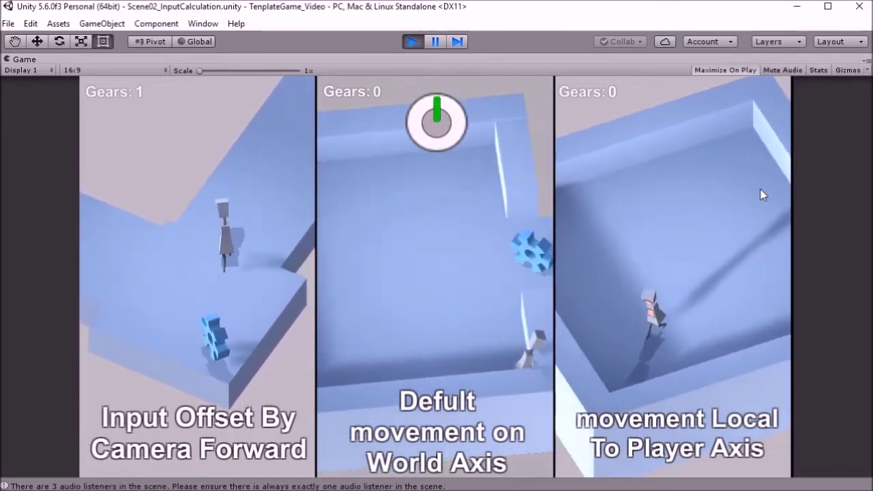
key("Right")
key("Up")
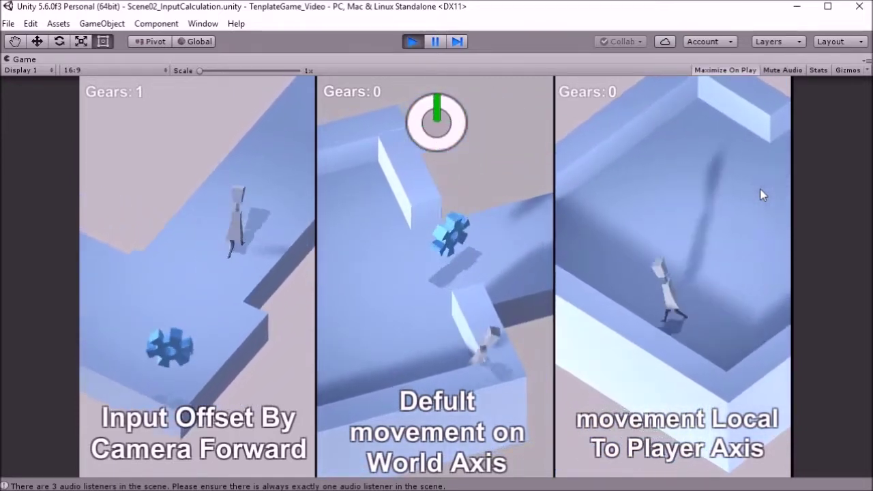
key("Right")
key("Left")
key("Right")
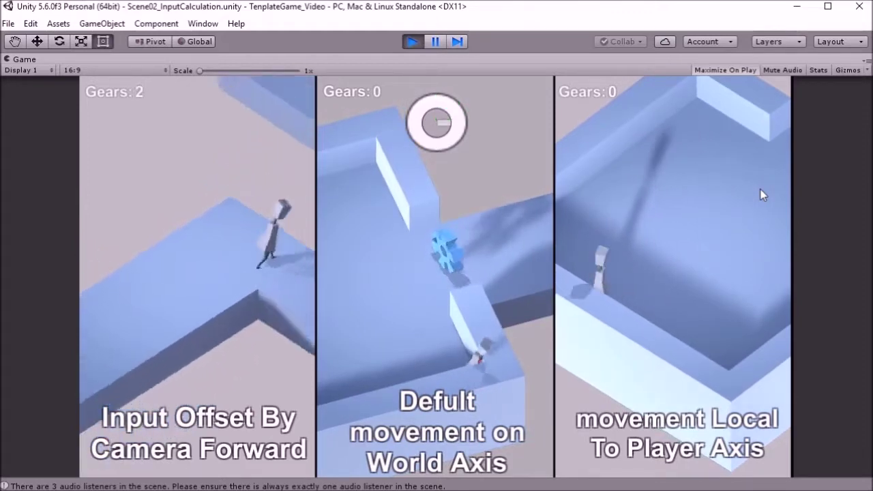
key("Down")
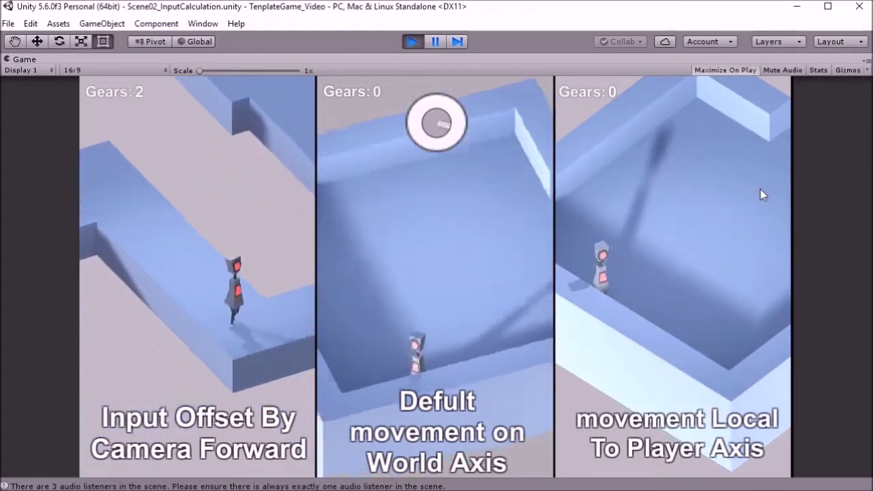
key("Right")
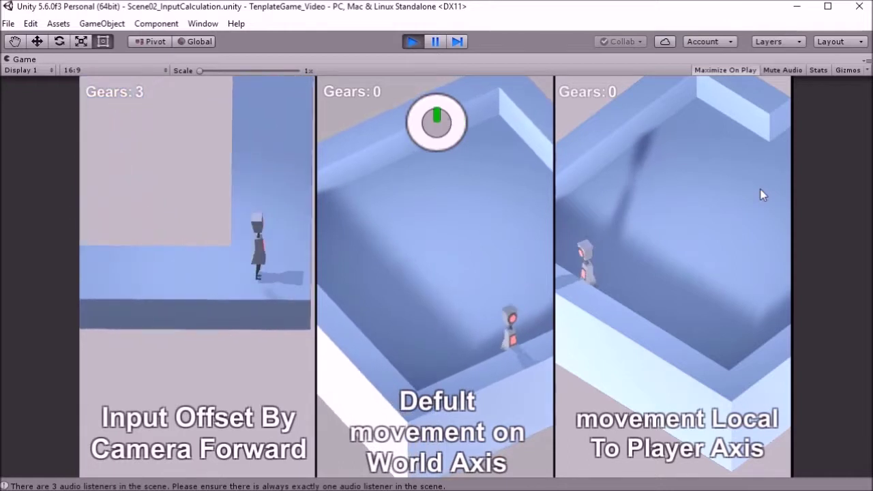
key("Up")
key("Right")
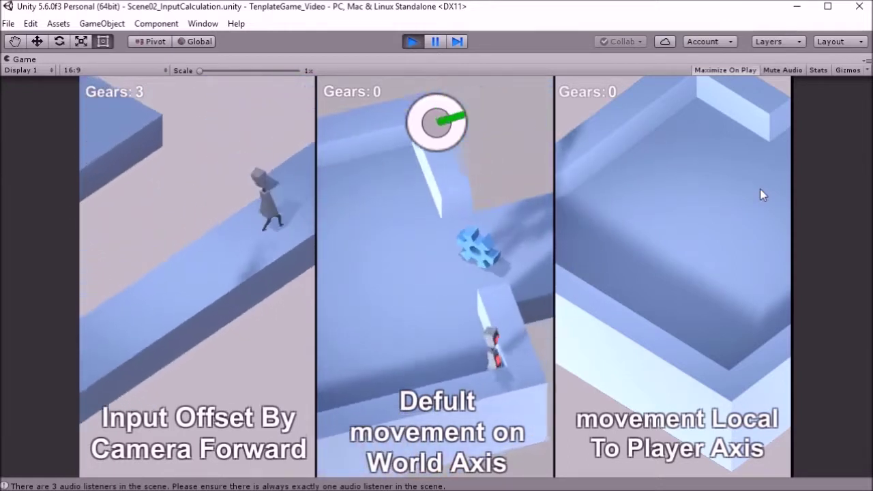
key("Up")
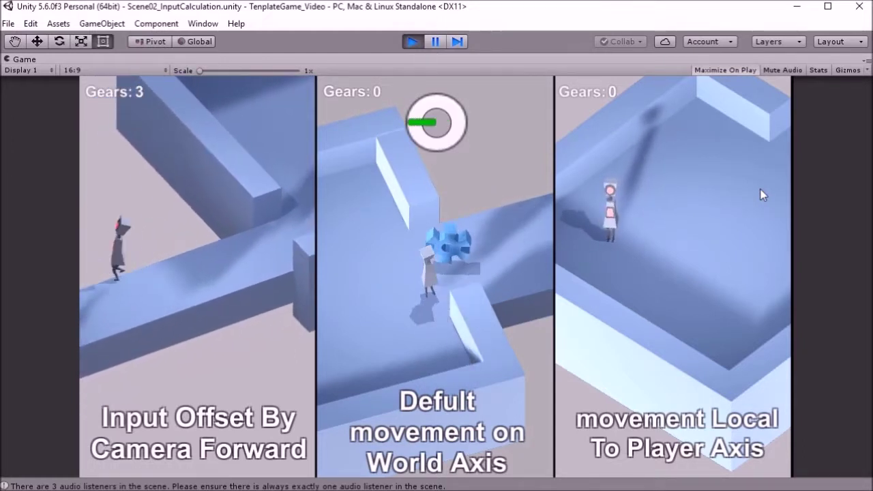
key("Up")
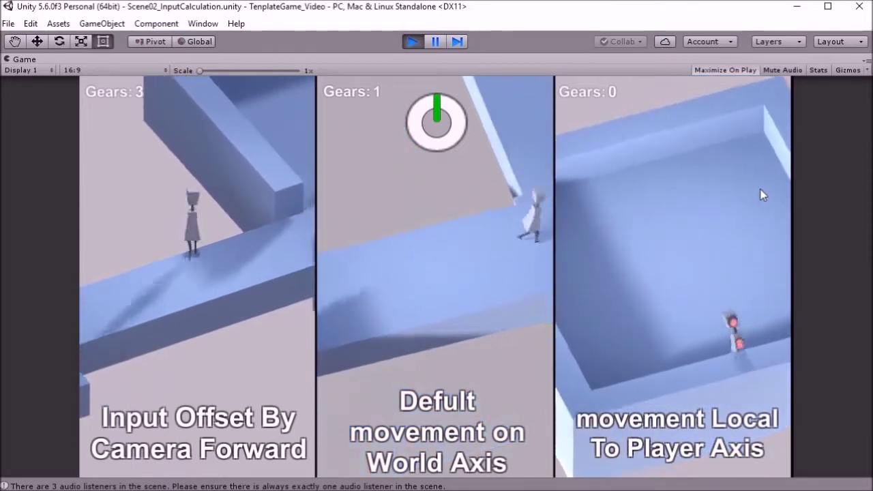
key("Left")
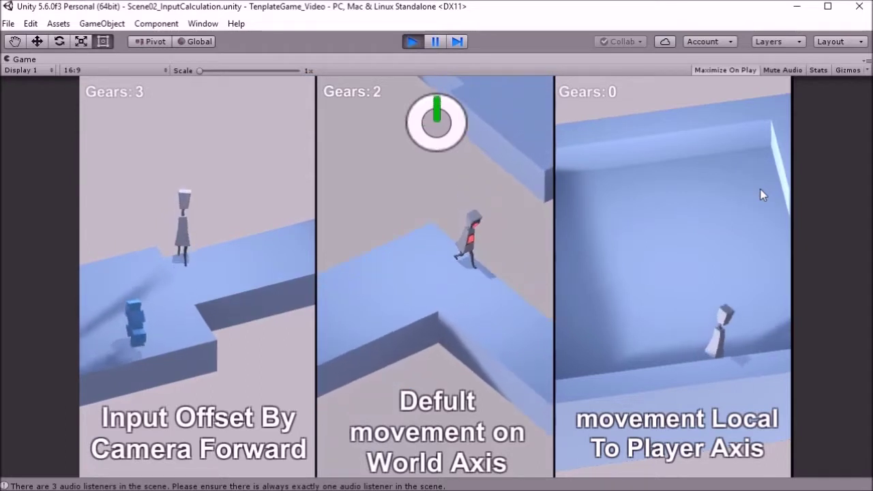
key("Left")
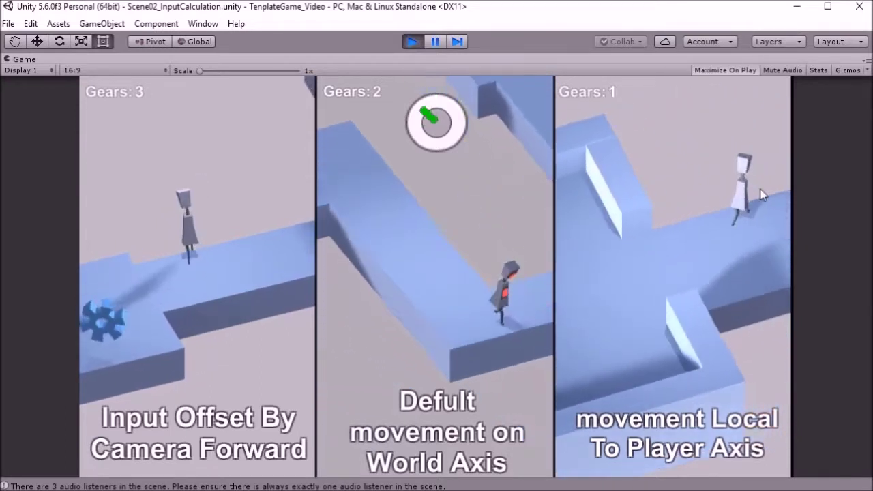
key("Down")
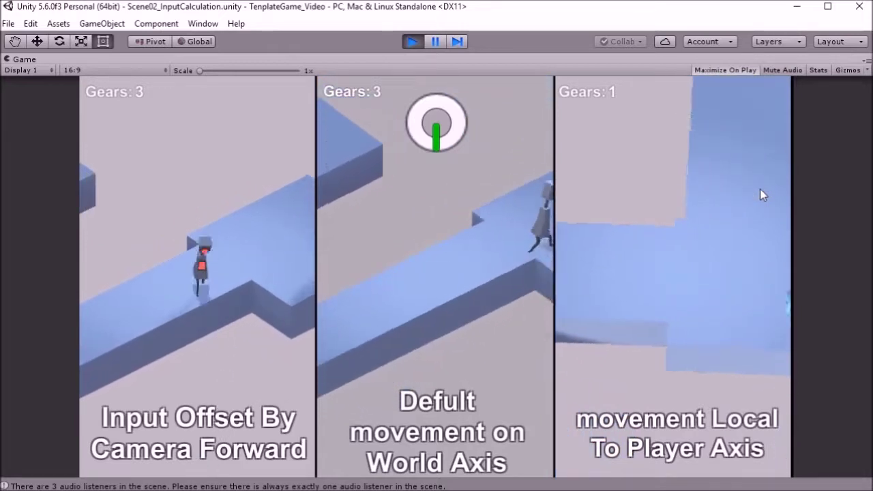
key("Up")
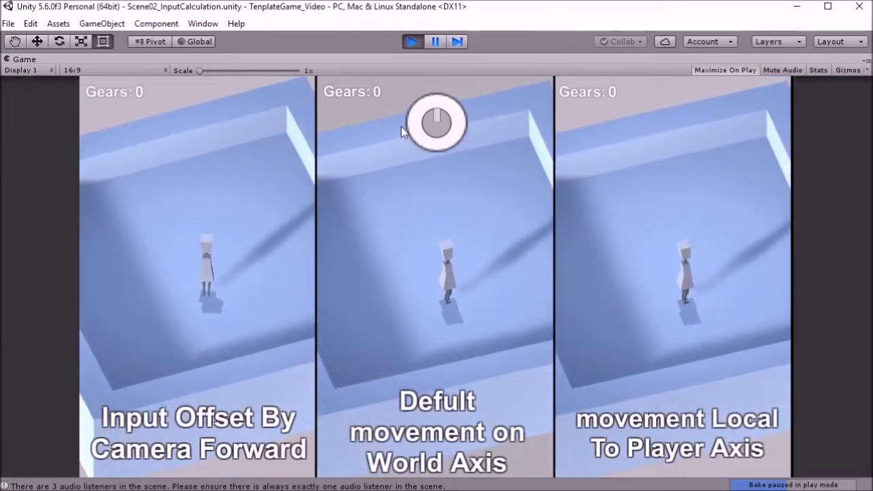
Walk the three players forward with the arrow keys, steering them left and right.
key("Up")
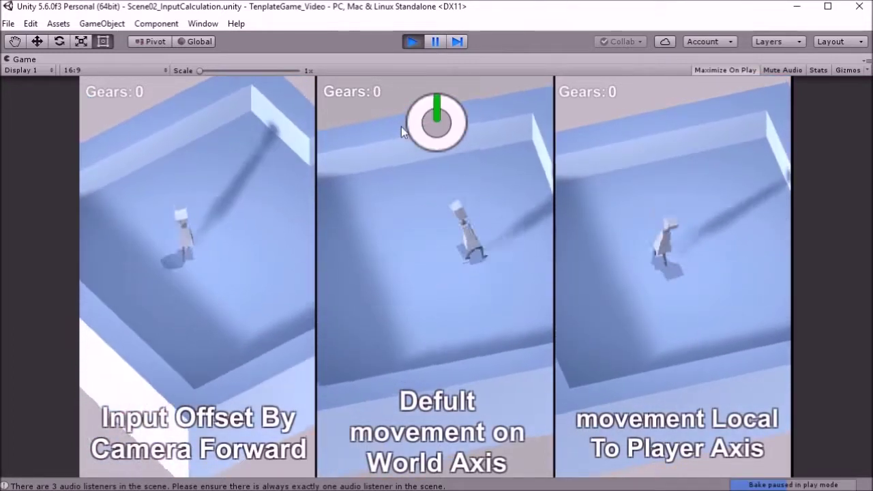
key("Right")
key("Left")
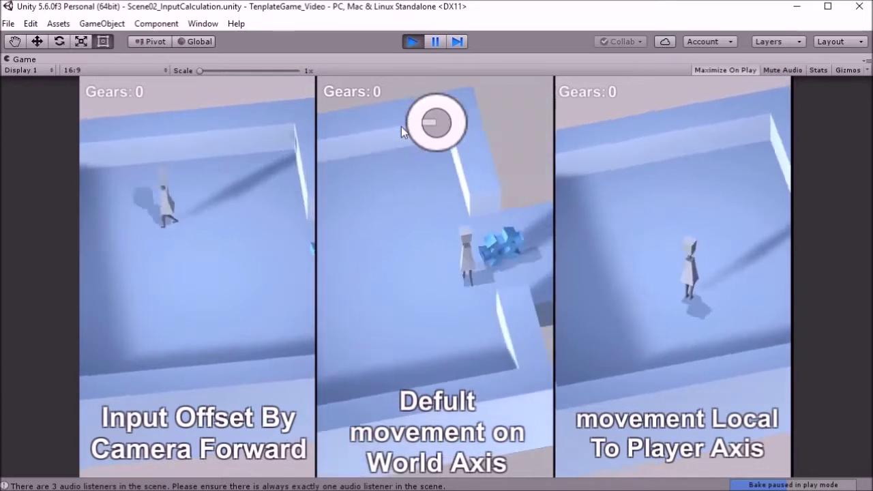
key("Up")
key("Right")
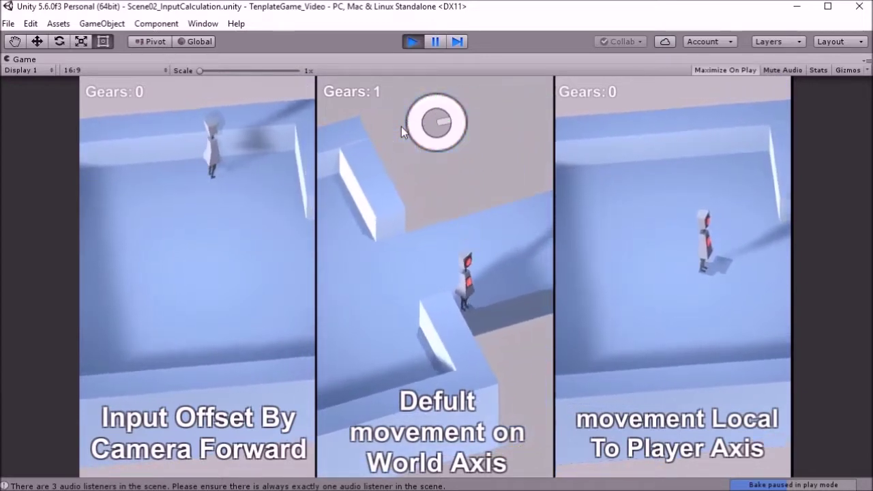
key("Left")
key("Up")
key("Left")
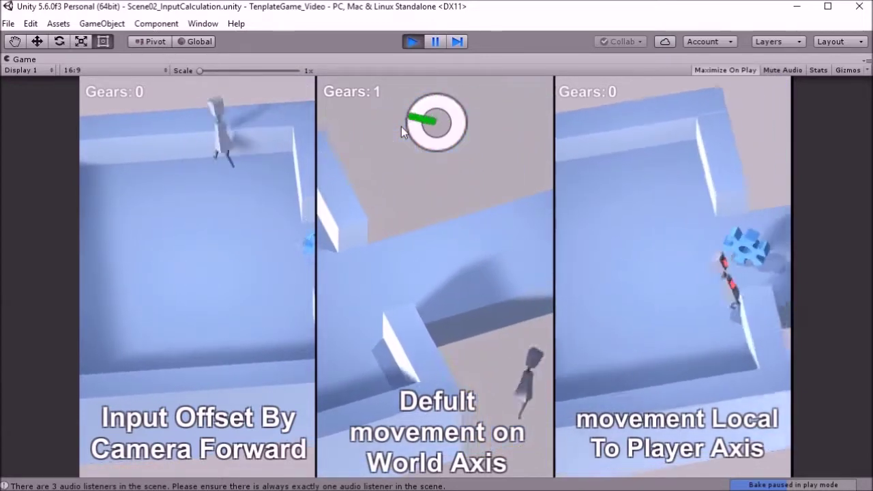
key("Up")
key("Right")
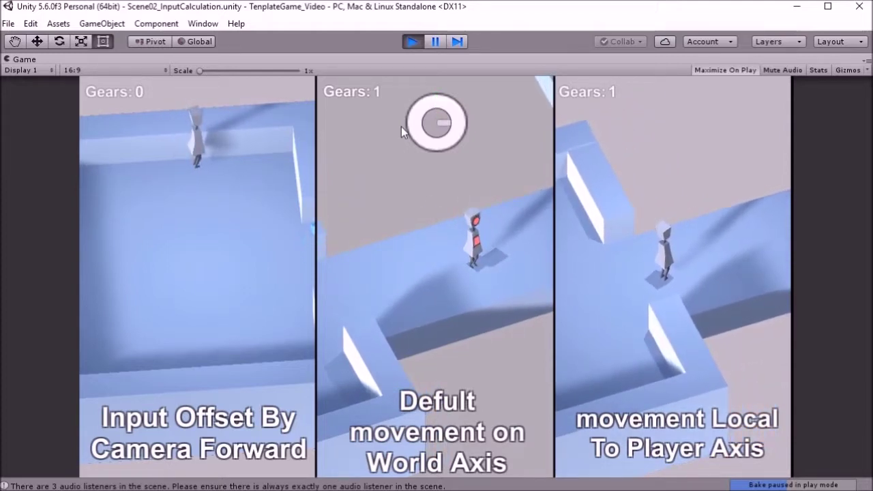
key("Up")
key("Left")
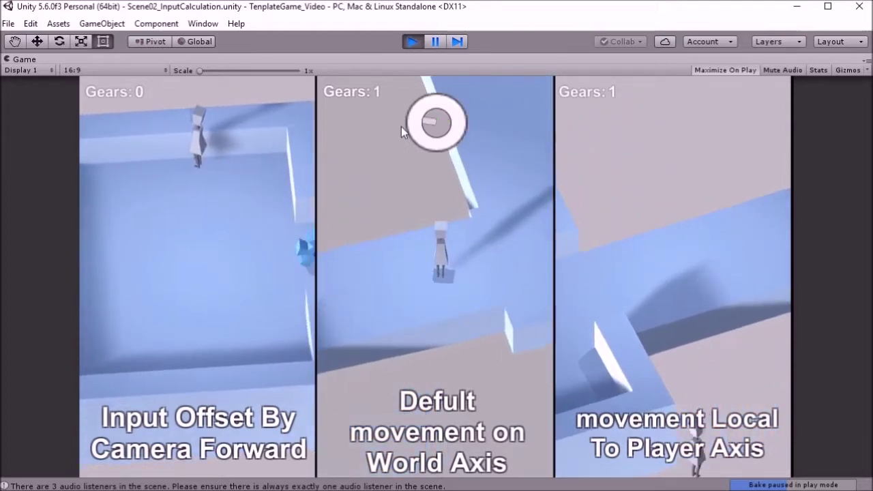
key("Right")
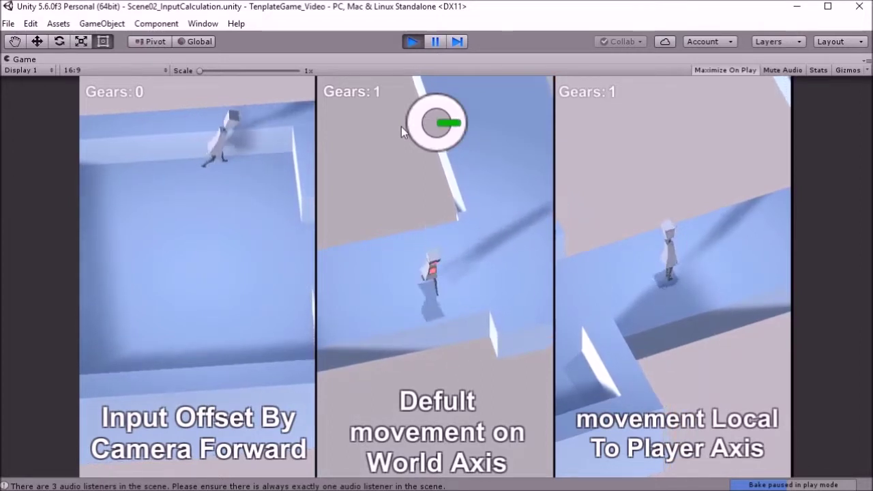
key("Up")
key("Right")
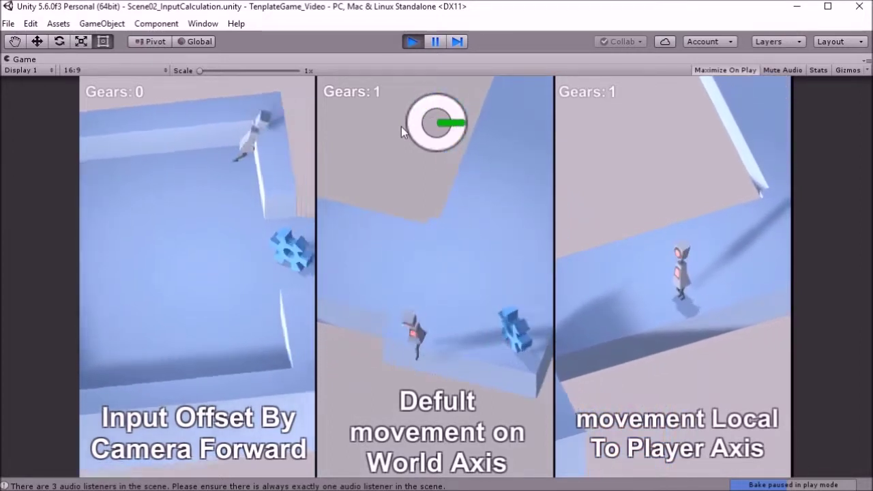
key("Left")
key("Right")
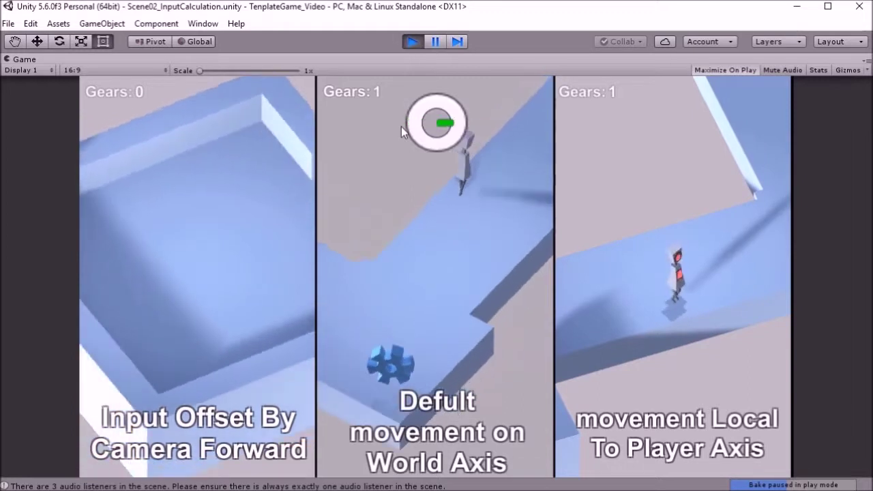
Walk the players backward and forward, veer them into gears to collect them, then stop Play mode.
key("Up")
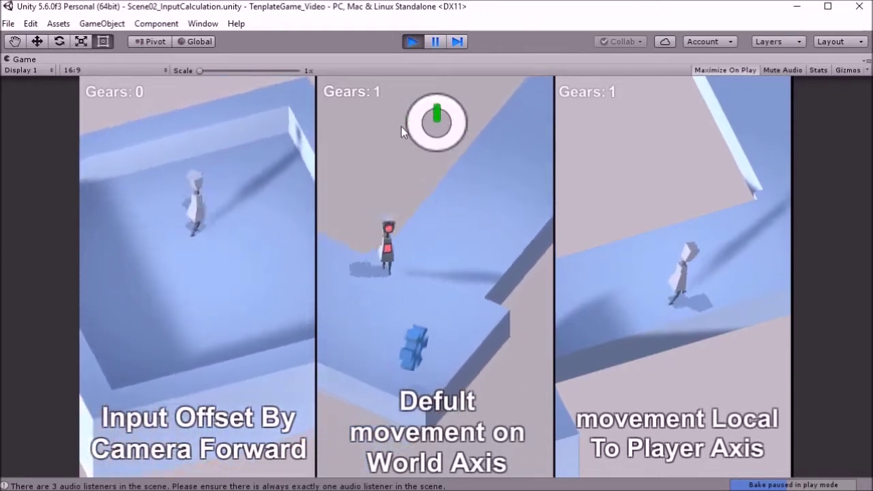
key("Down")
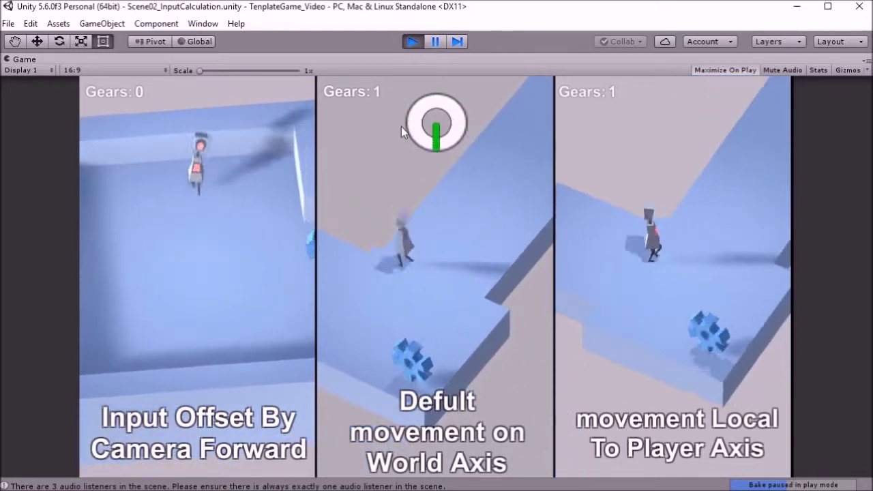
key("Up")
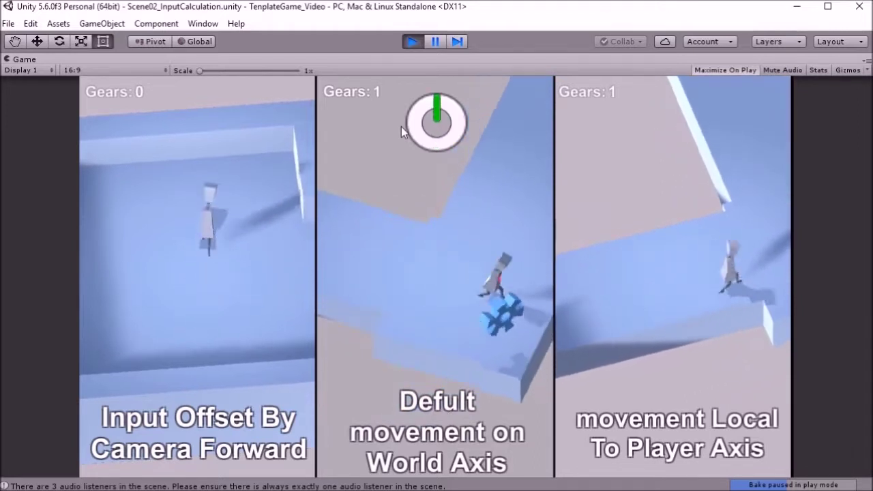
key("Left")
key("Right")
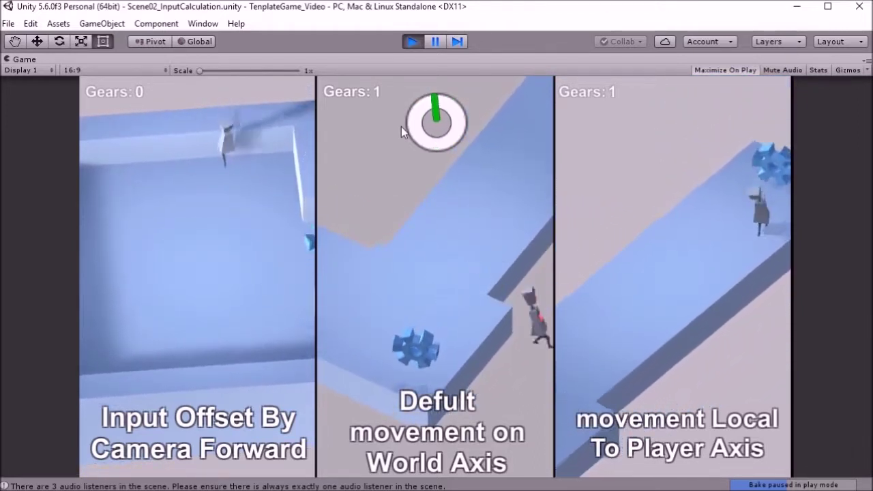
key("Right")
key("Right")
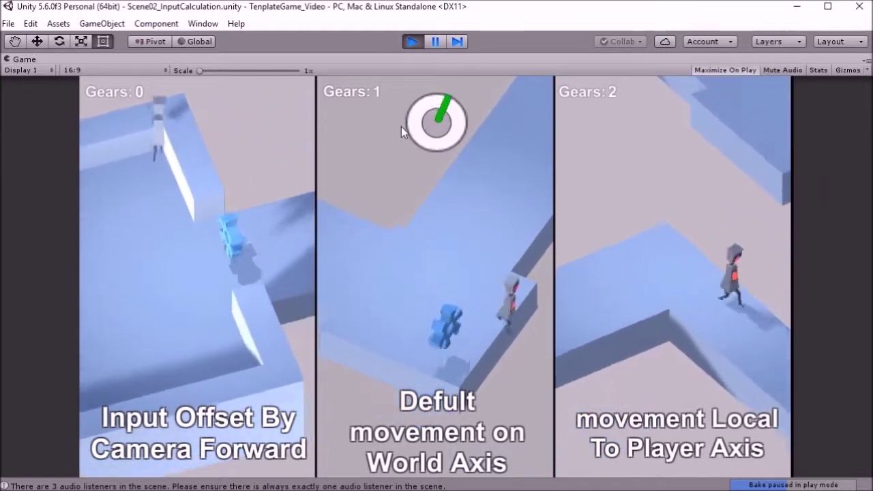
key("Left")
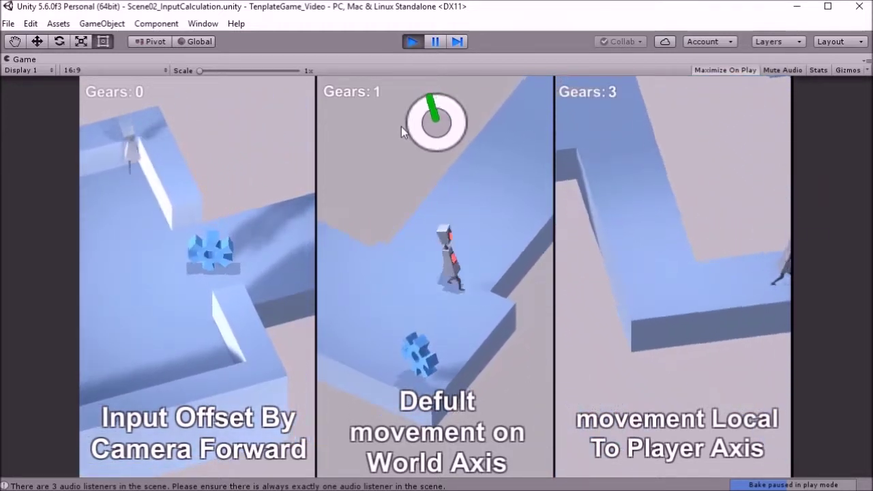
key("Right")
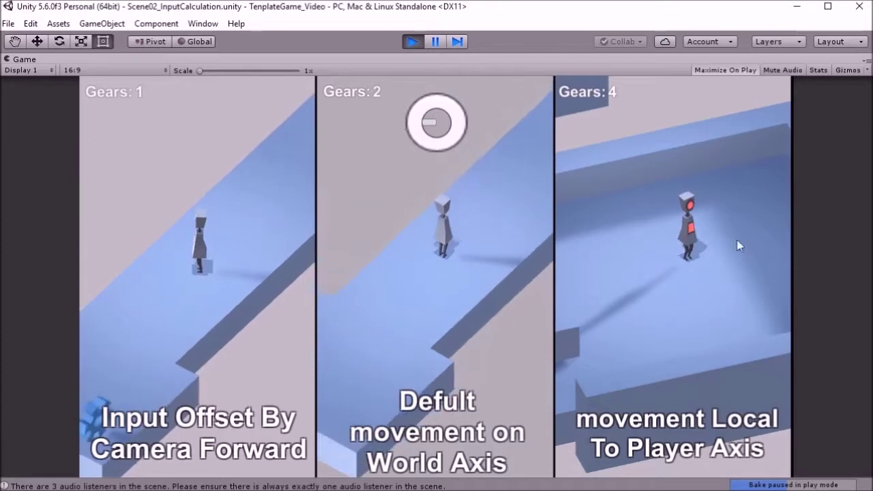
left_click(411, 42)
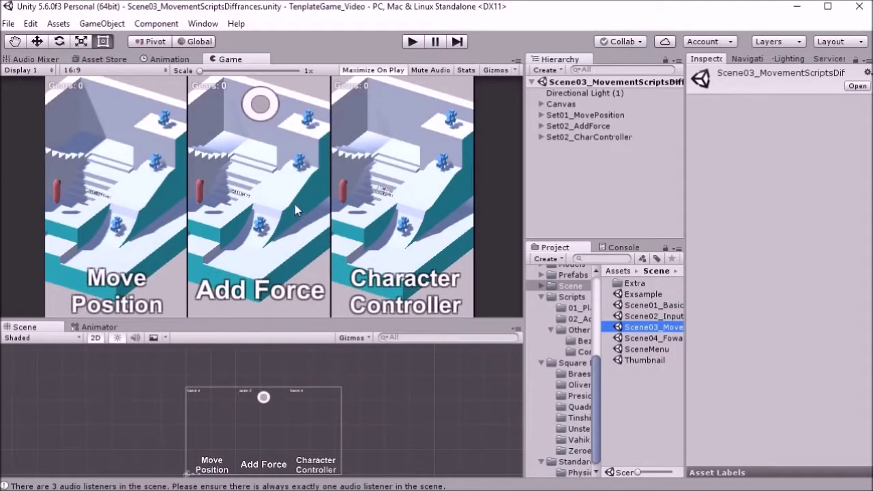
Run Scene03_MovementScriptsDiffrances once in Play mode, then stop it.
left_click(412, 47)
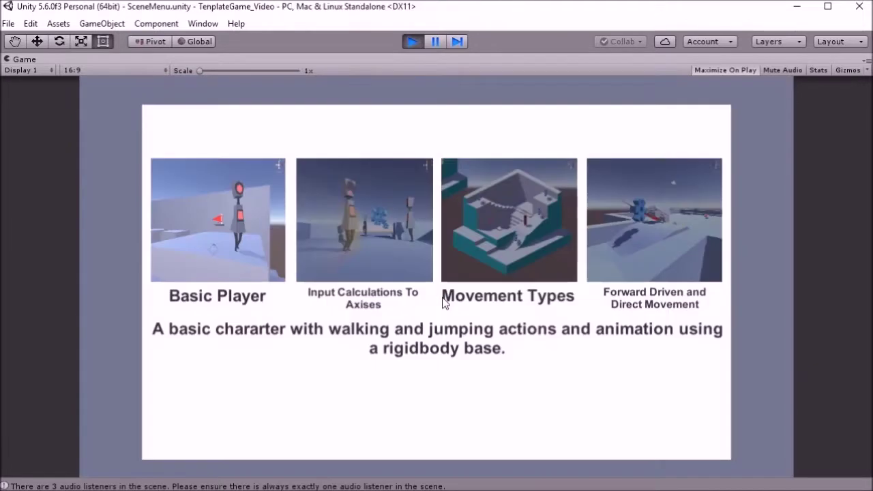
left_click(411, 43)
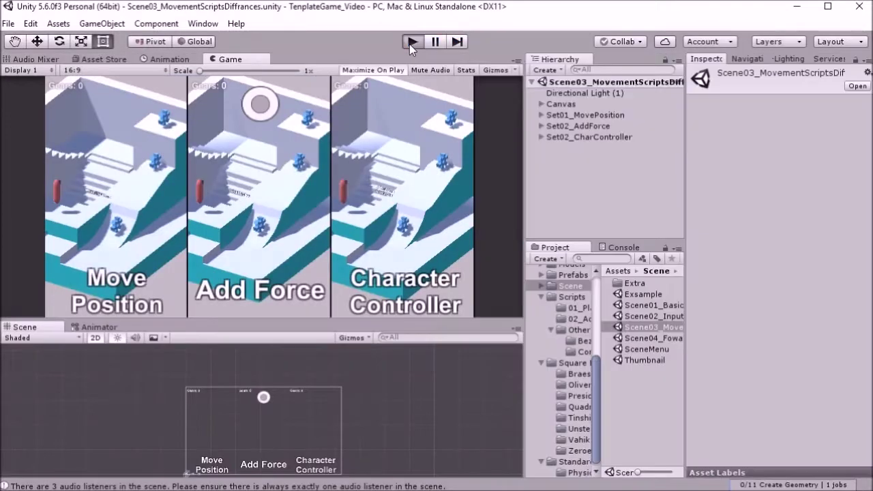
Start the movement-types demo maximized with Ctrl+P.
key("ctrl+p")
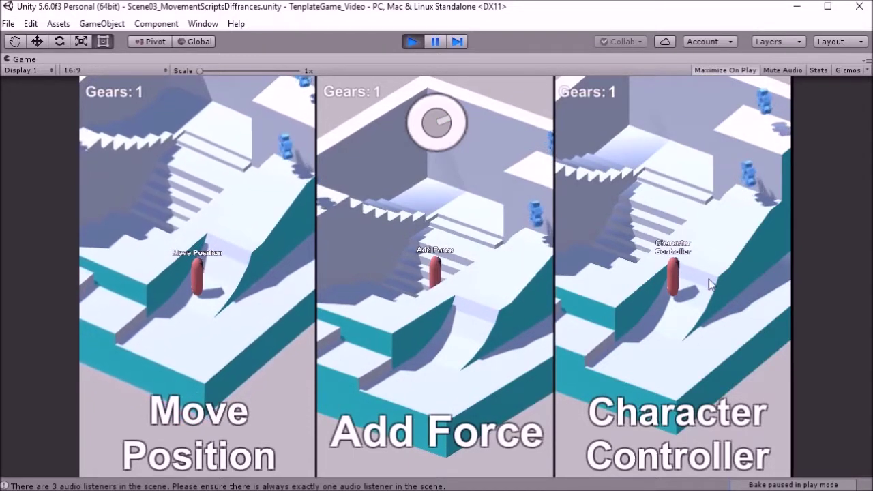
Pause, select Player_CharController under Set02_CharController and fold components to show its Character Controller.
left_click(433, 42)
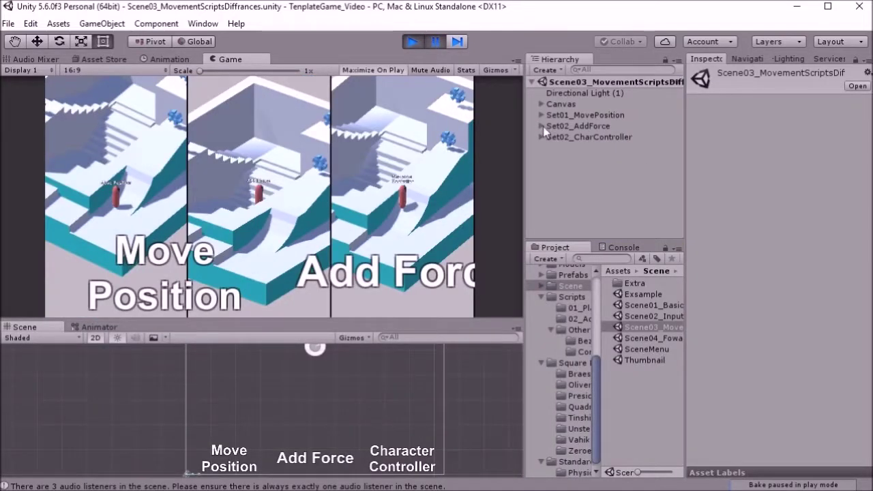
left_click(540, 135)
left_click(594, 159)
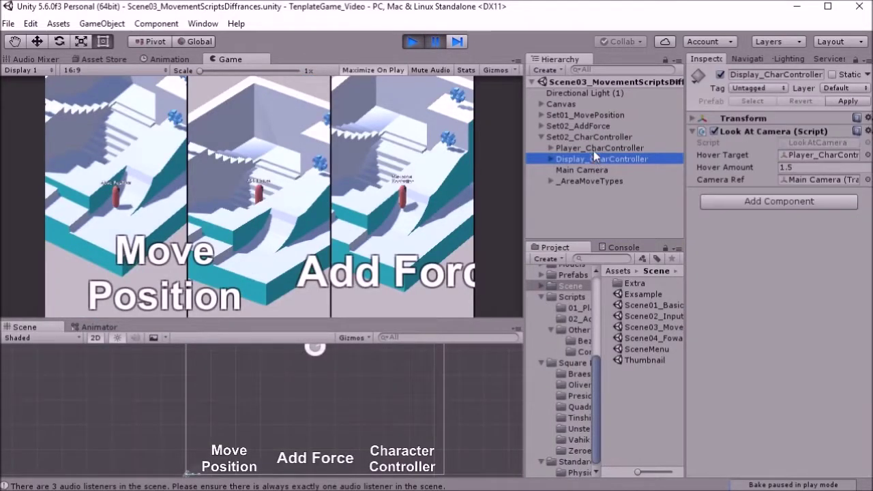
left_click(593, 148)
left_click(734, 237)
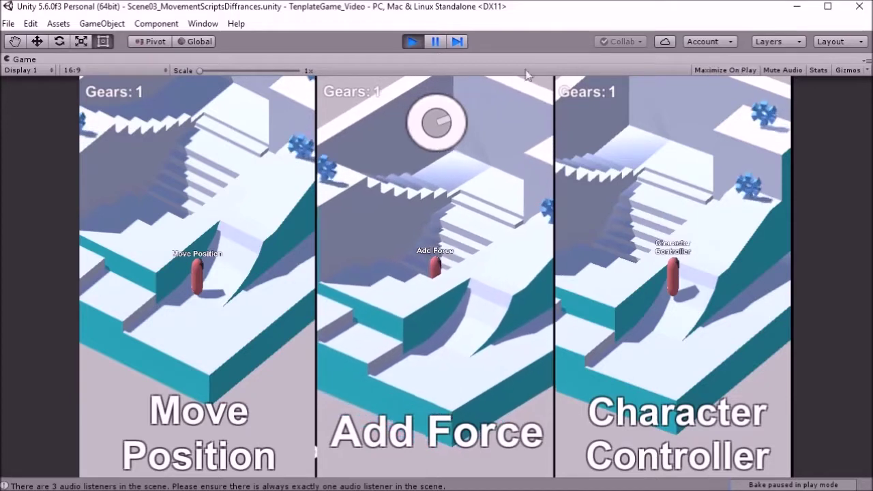
Select Set01_MovePosition, frame it and orbit the 3D perspective Scene view around it.
left_click(440, 43)
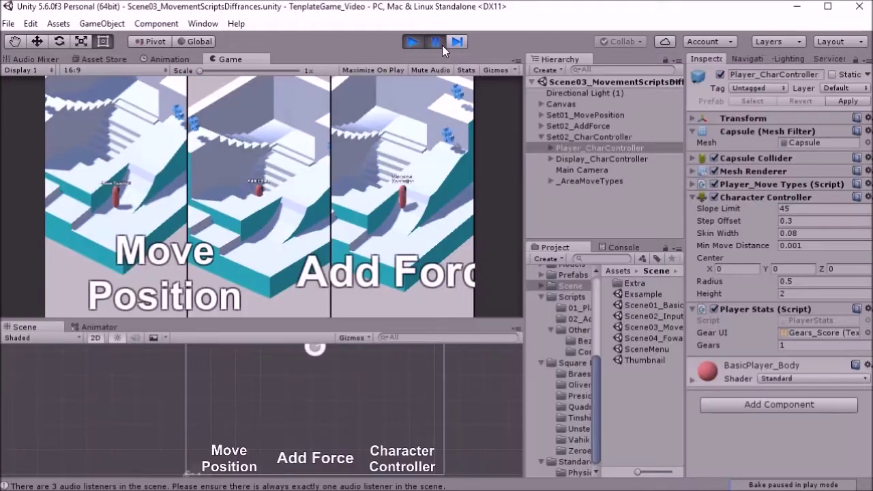
left_click(590, 125)
left_click(588, 115)
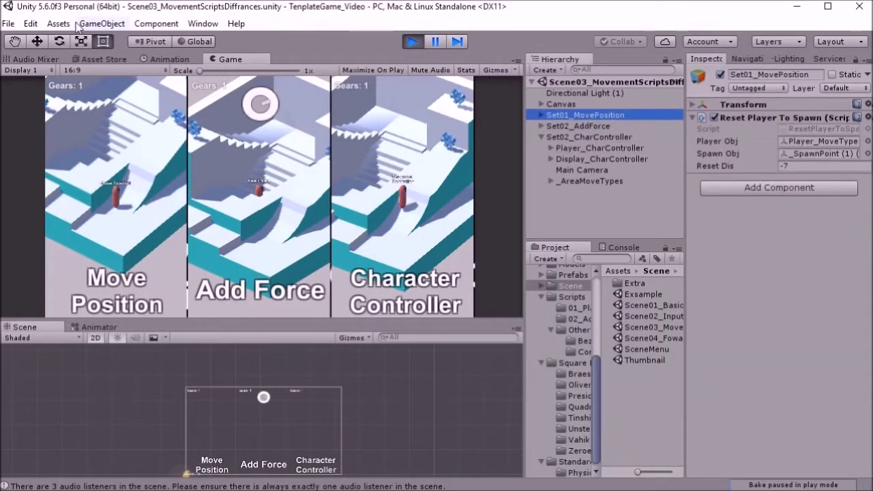
left_click(60, 43)
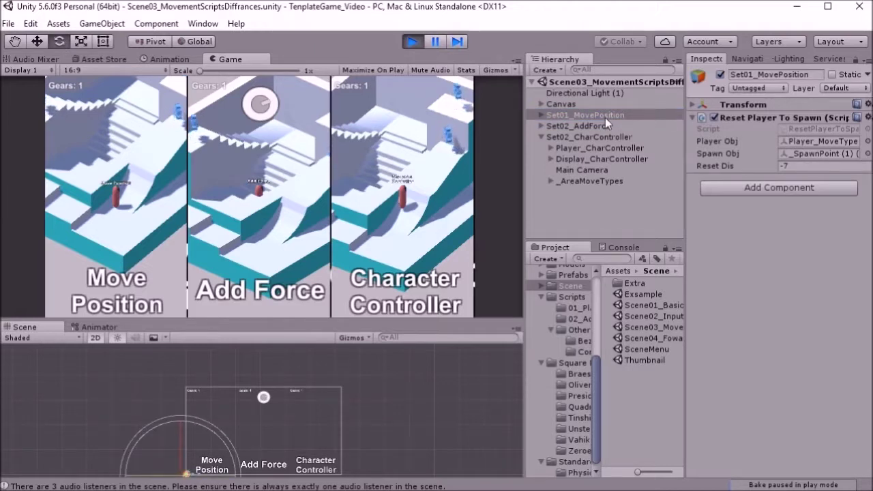
key("f")
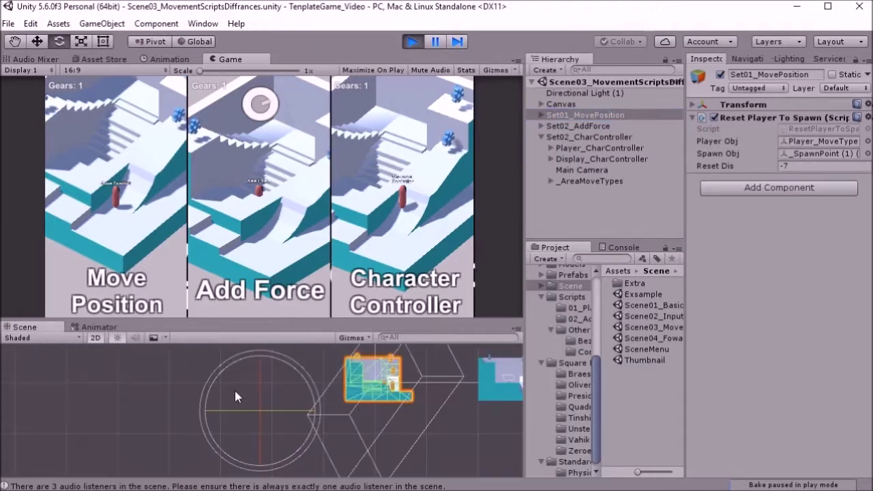
left_click(97, 331)
left_click(52, 330)
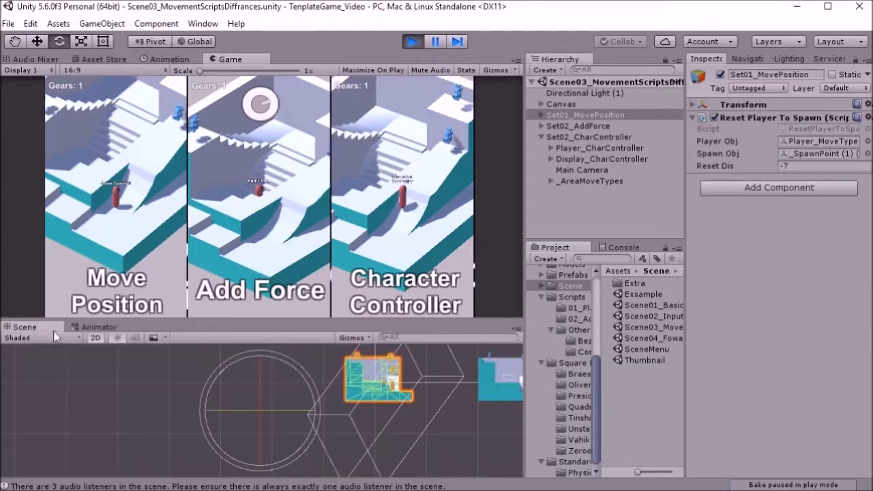
left_click(96, 337)
left_click_drag(228, 404, 280, 411, "alt")
left_click_drag(418, 424, 477, 382, "alt")
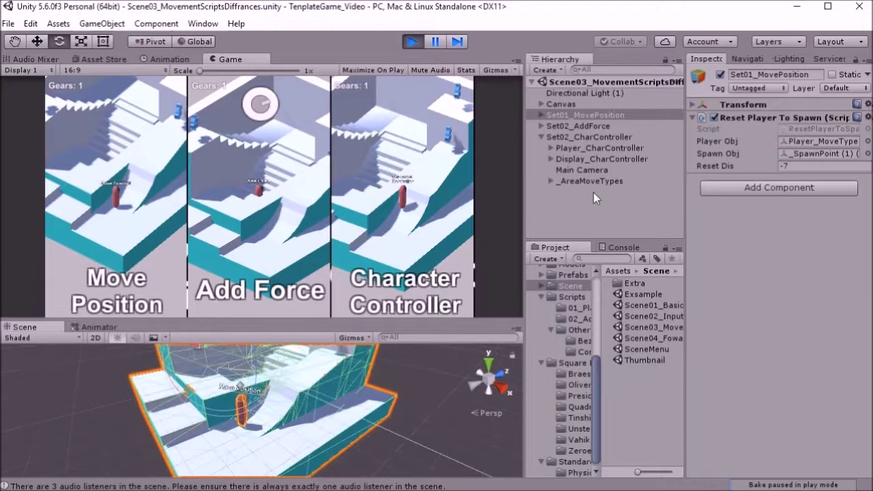
Select the Move Position player and Set02_CharController, drive the characters with W, then stop.
left_click(542, 115)
key("Down")
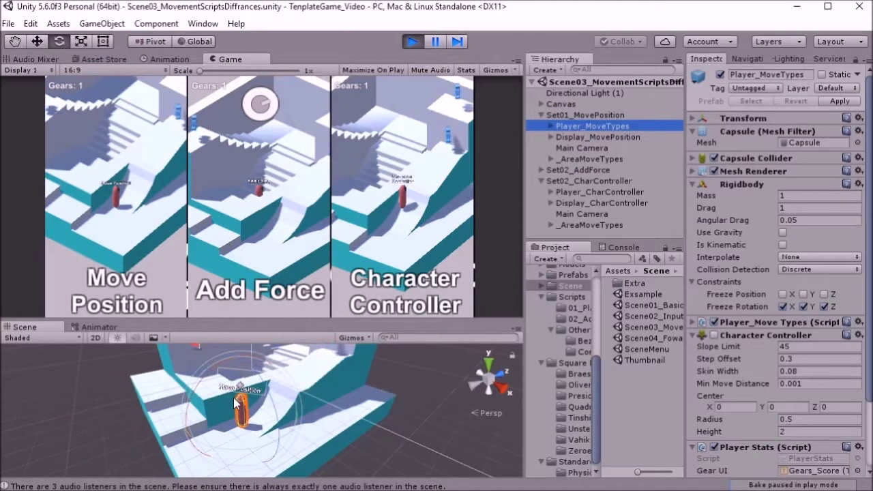
left_click(240, 423)
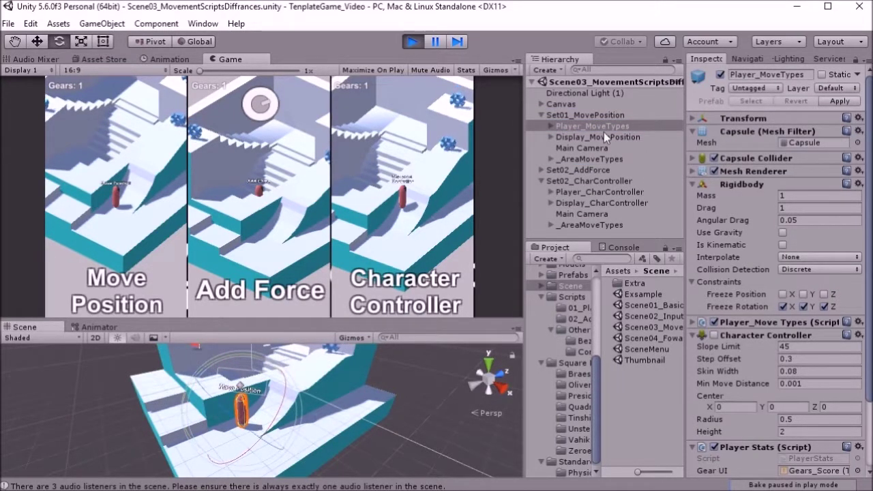
left_click(576, 181)
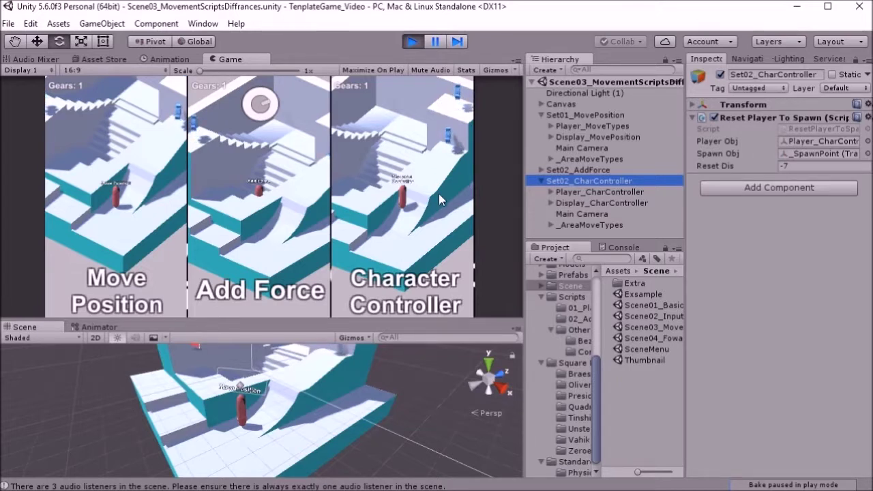
left_click(409, 120)
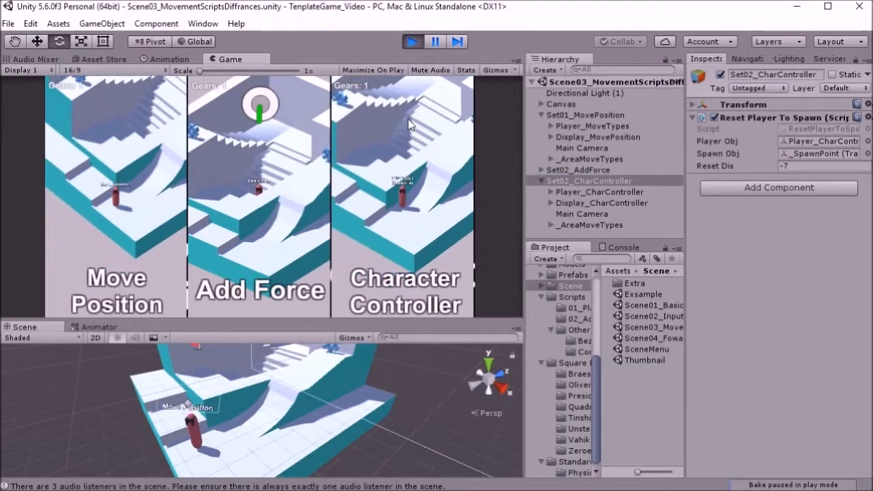
key("w")
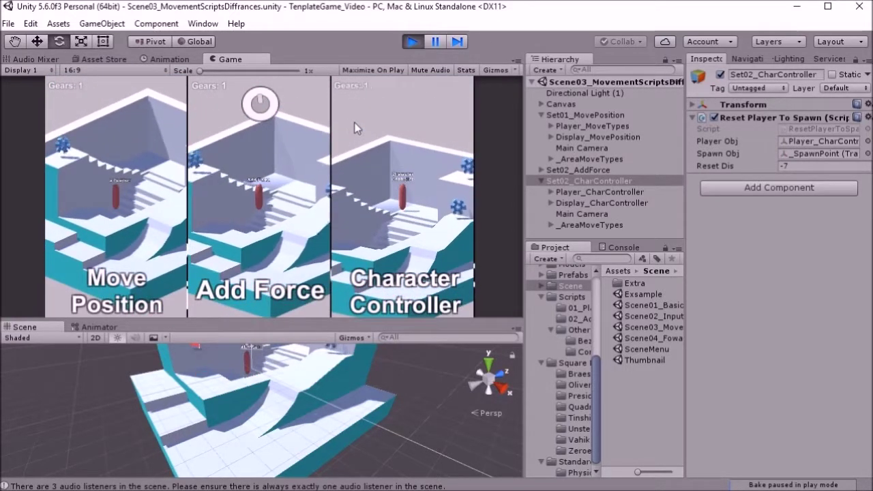
left_click(412, 41)
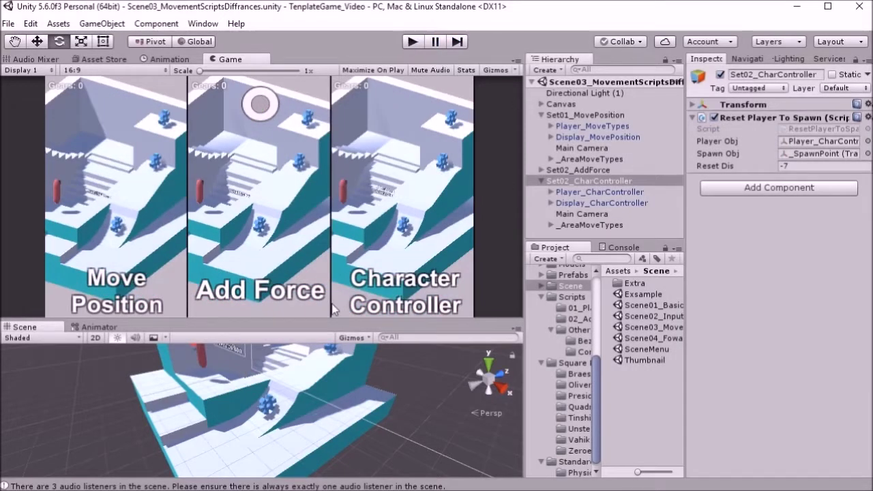
Enlarge the Scene view, frame Player_CharController and rotate the capsule onto a diagonal.
left_click_drag(326, 323, 327, 113)
left_click(598, 194)
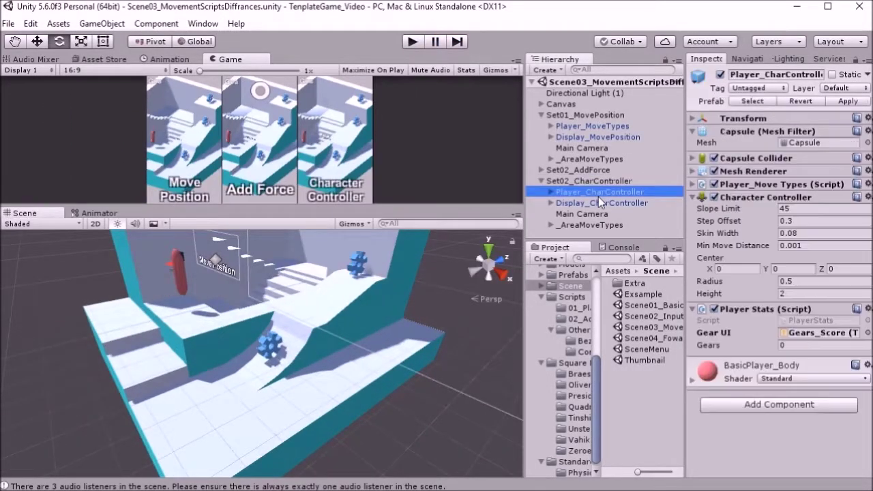
key("f")
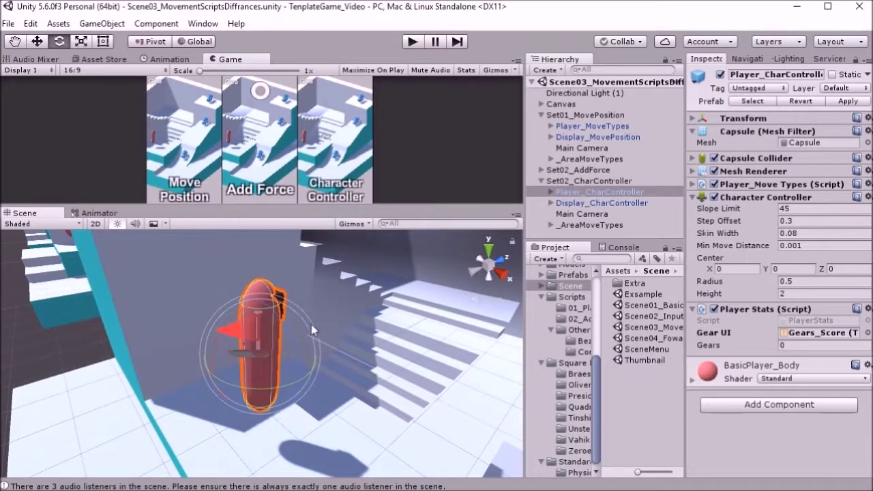
left_click_drag(293, 334, 348, 485)
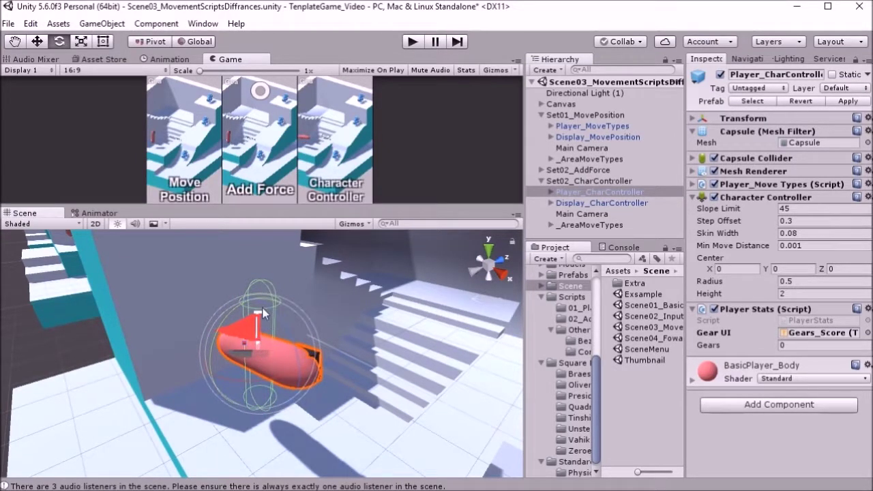
left_click_drag(262, 313, 328, 397)
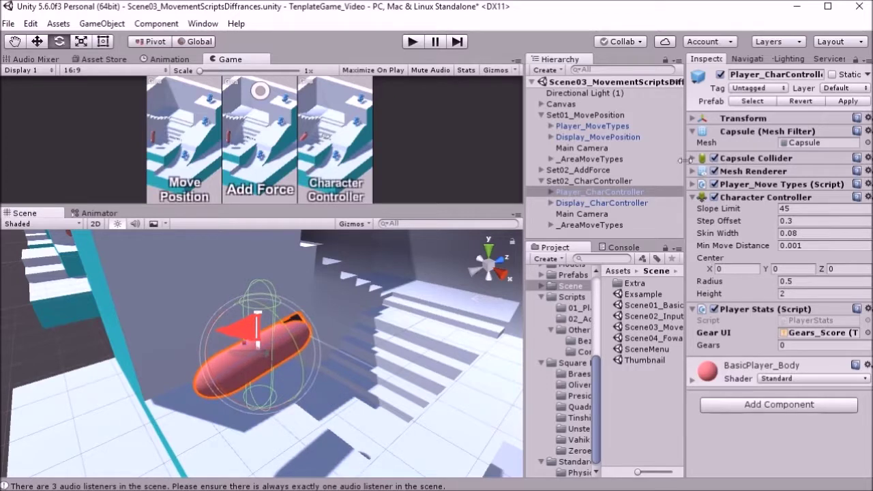
Test the tilted capsule in Play mode, then open Scene04_FowardDrivenAndStaightTo.
left_click(412, 42)
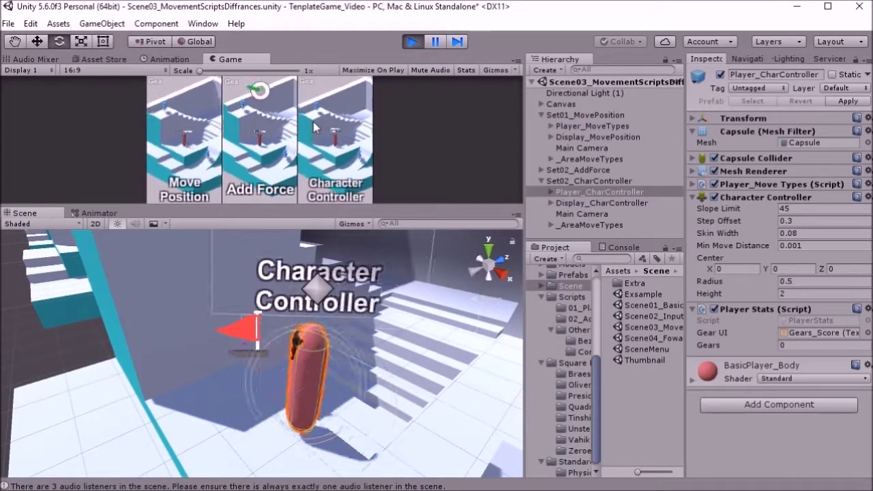
left_click(412, 42)
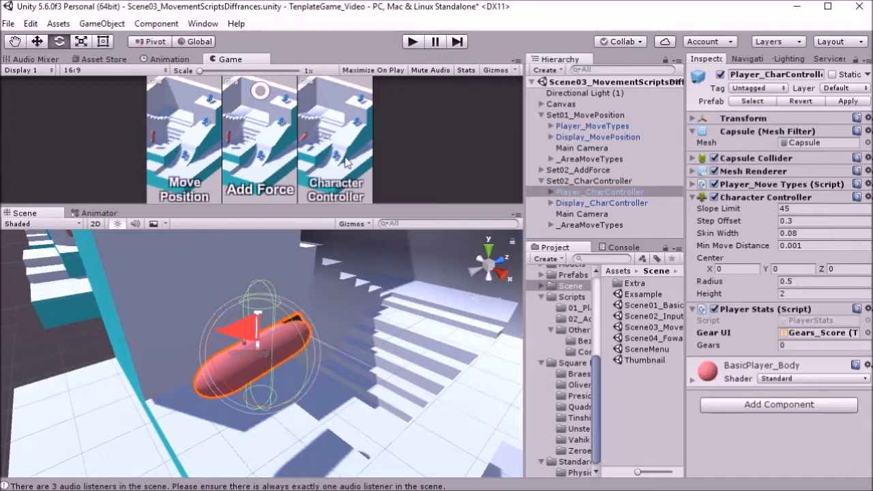
double_click(647, 337)
Start the toy car scene in Play mode with the Game view maximized.
left_click(411, 42)
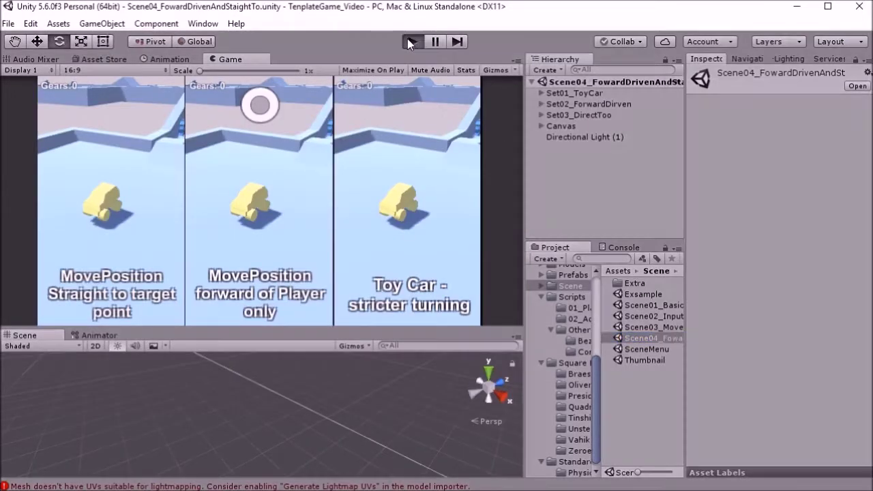
left_click(395, 67)
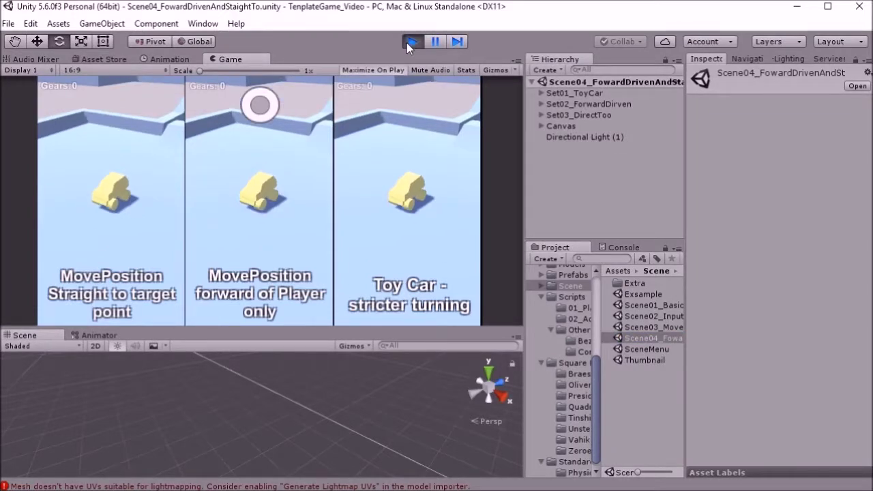
left_click(408, 43)
left_click(407, 42)
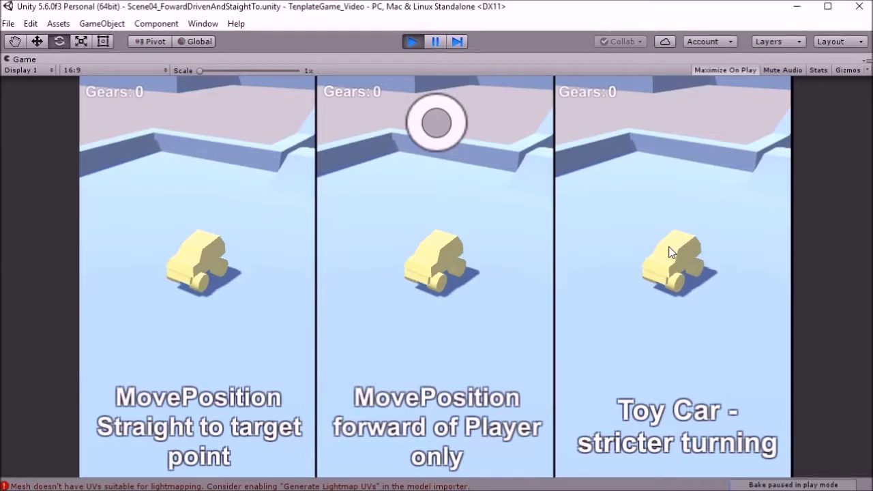
Drive the three toy cars forward and back, turning them right, left and around.
key("Up")
key("Down")
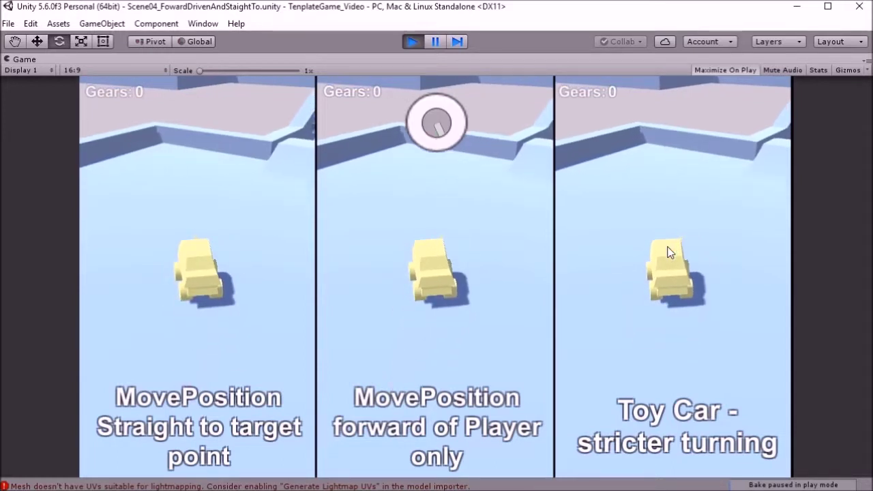
key("Right")
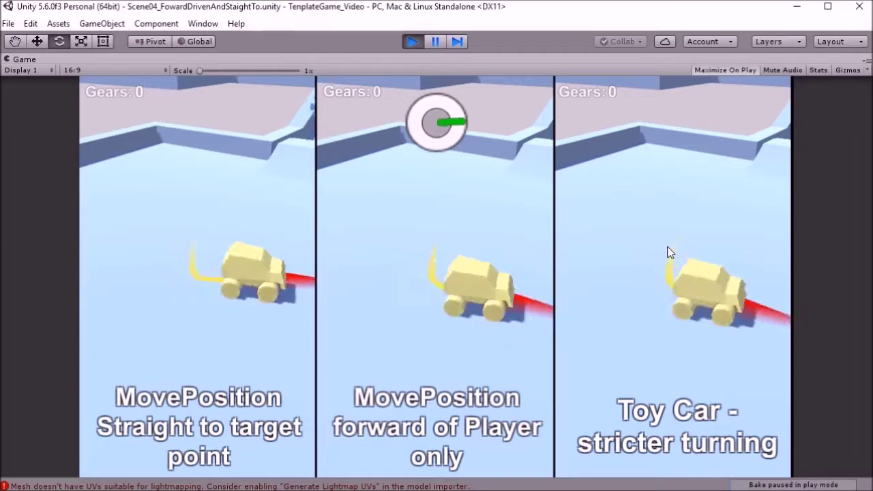
key("Up")
key("Left")
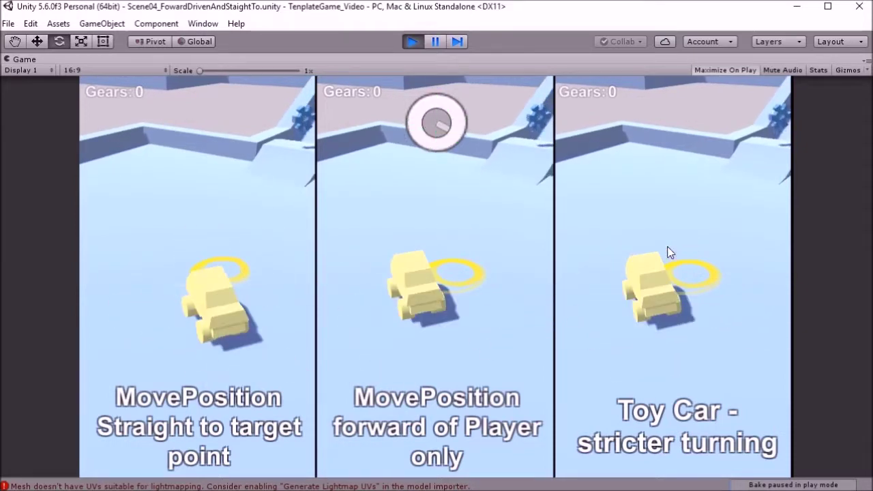
key("Up")
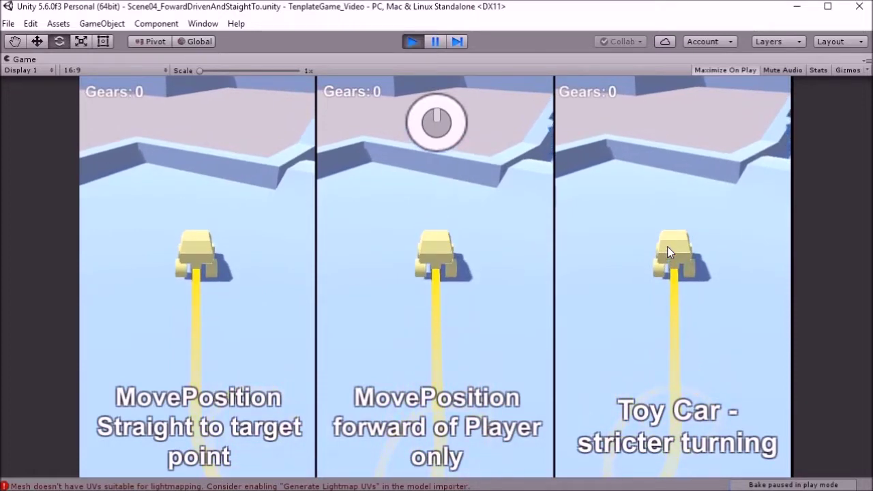
key("Right")
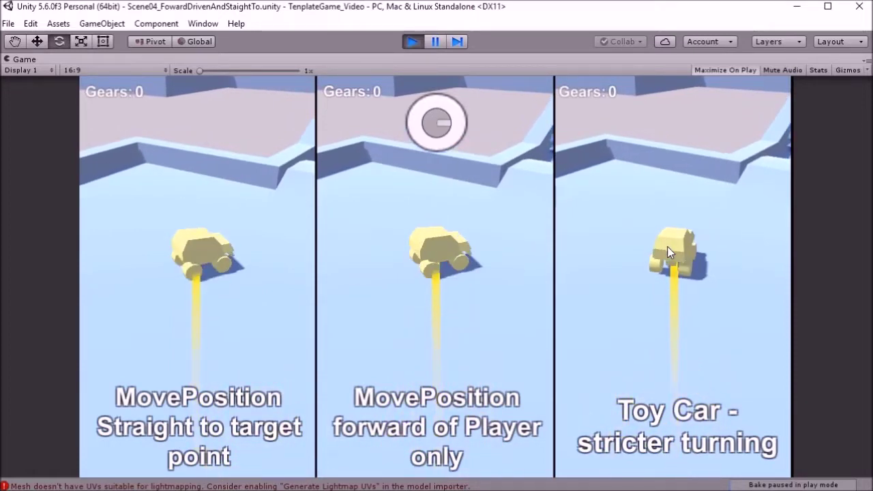
key("Down")
key("Right")
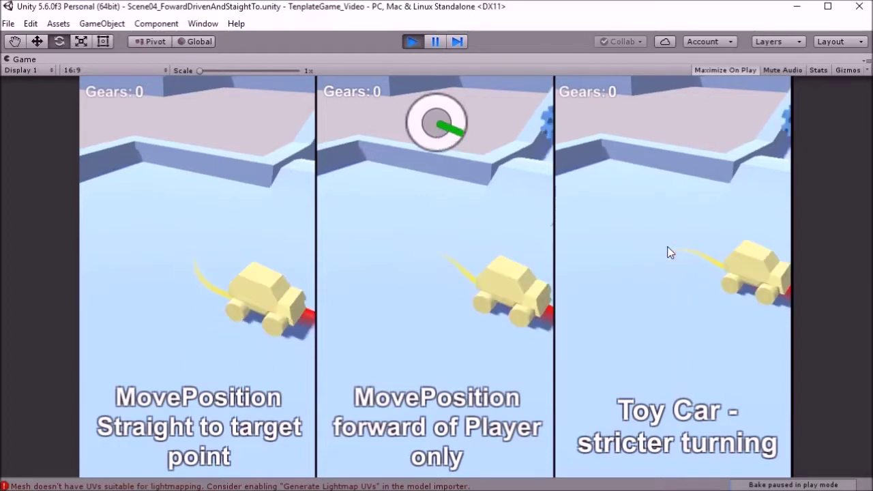
key("Left")
key("Right")
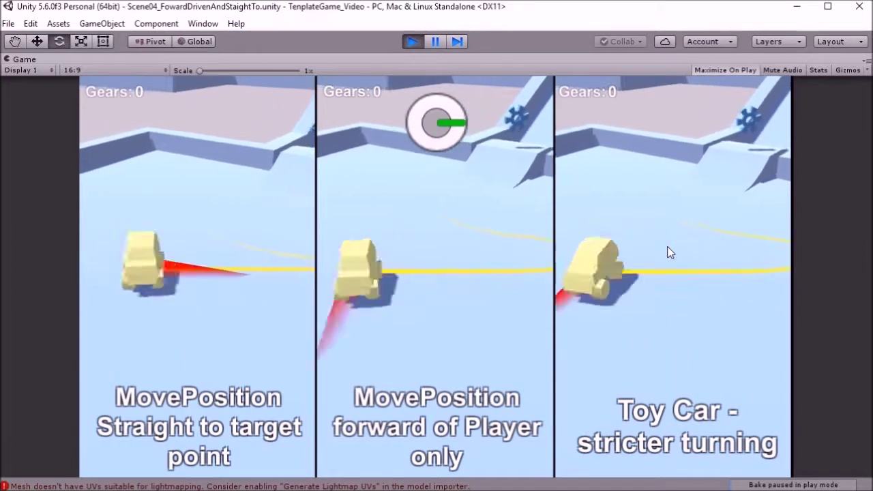
key("Left")
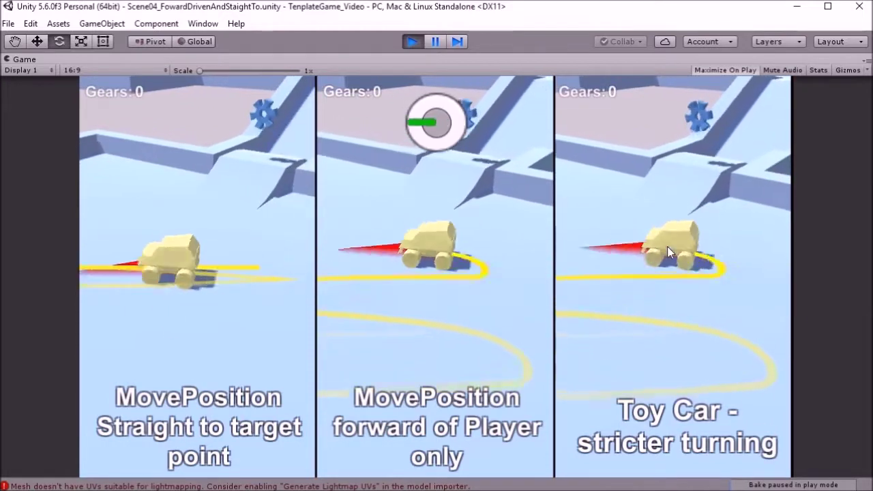
key("Down")
key("Up")
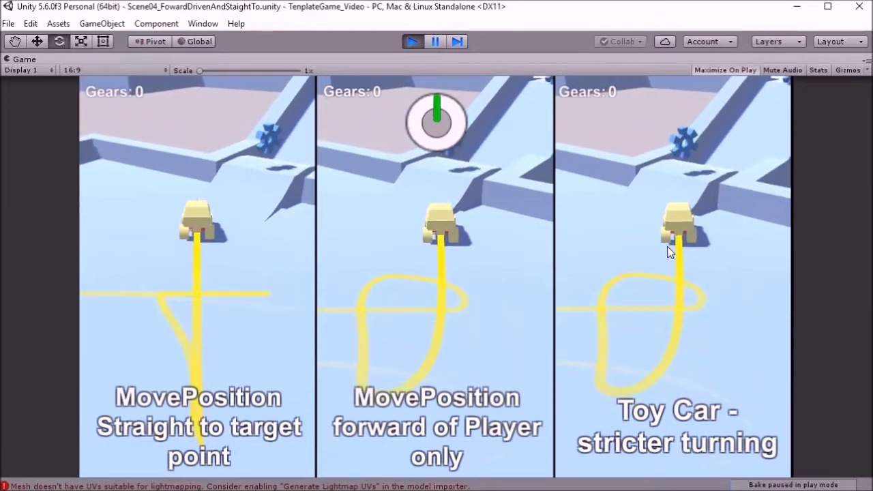
key("Down")
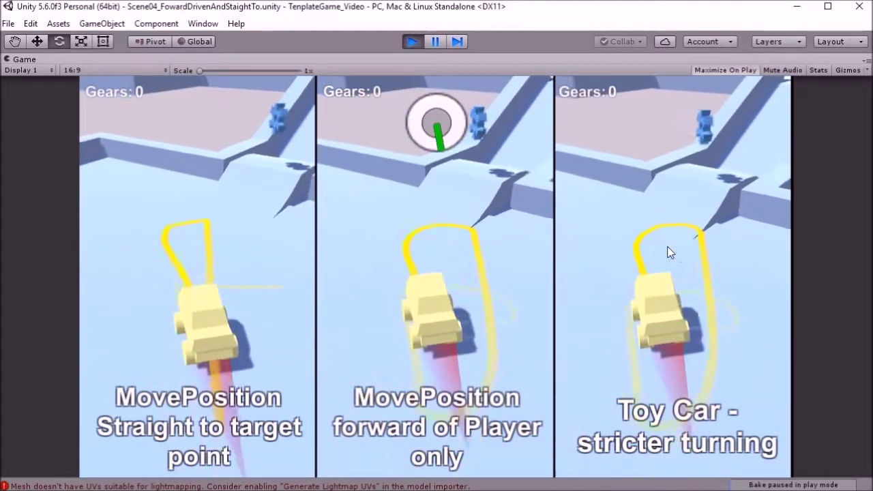
key("Left")
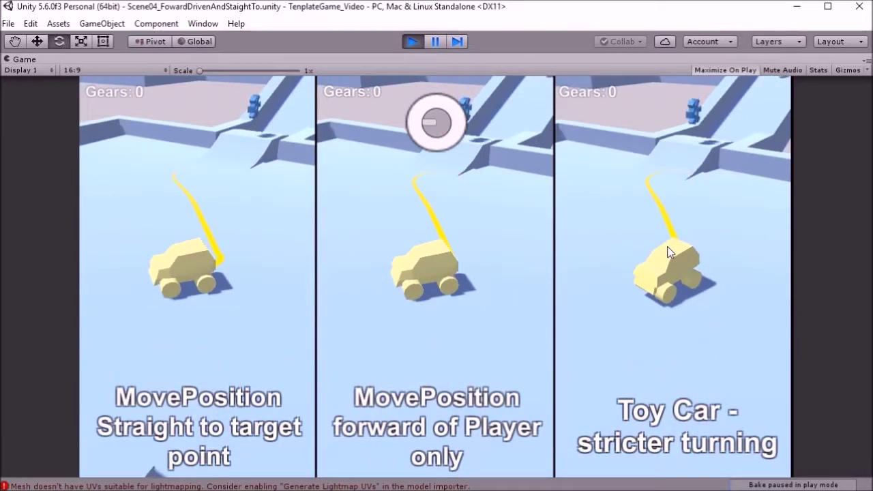
key("Up")
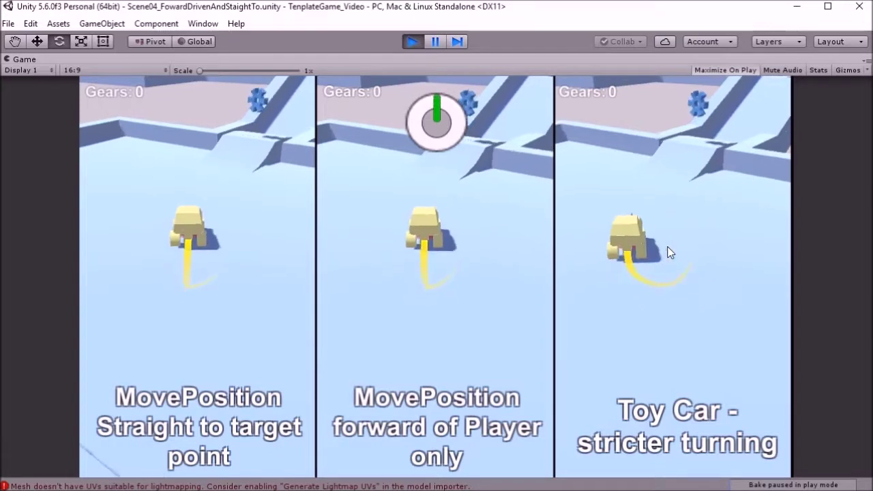
Reverse the cars, spin them in looping circles, then restore the full editor layout.
key("Down")
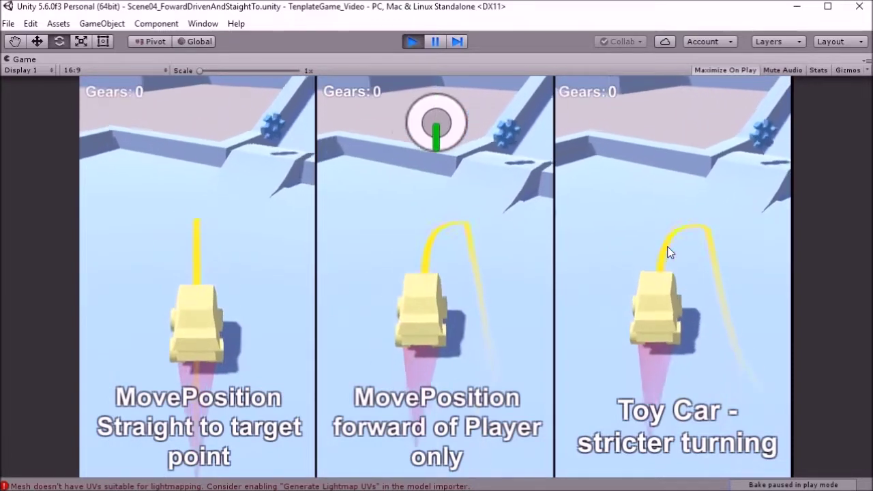
key("Up")
key("Right")
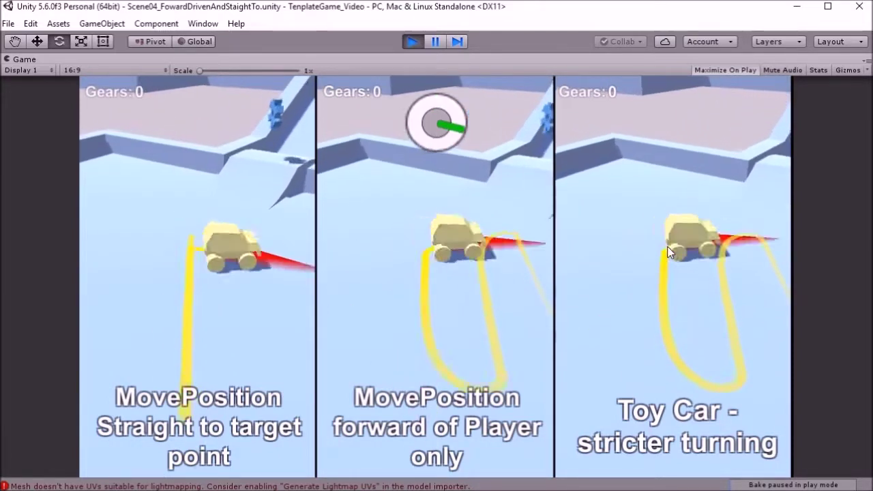
key("Down")
key("Up")
key("Left")
key("Down")
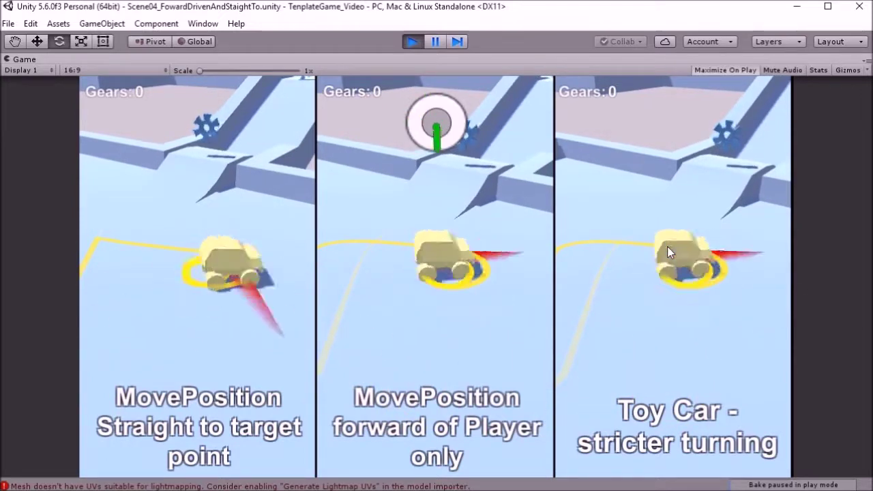
key("Right")
key("Up")
key("Left")
key("Down")
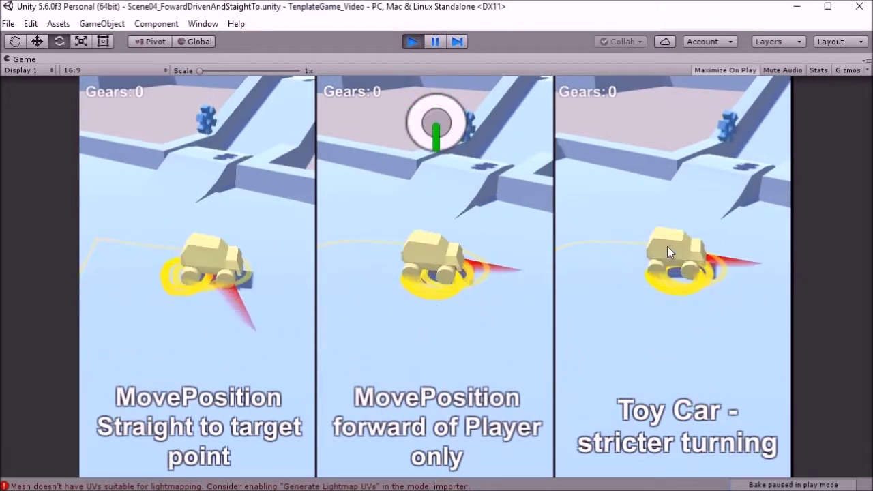
key("Up")
key("Down")
key("Up")
key("Right")
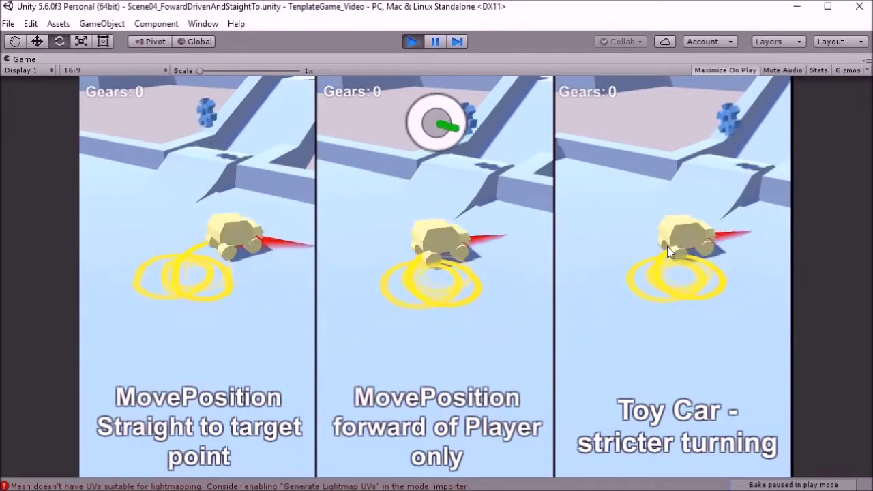
left_click(434, 41)
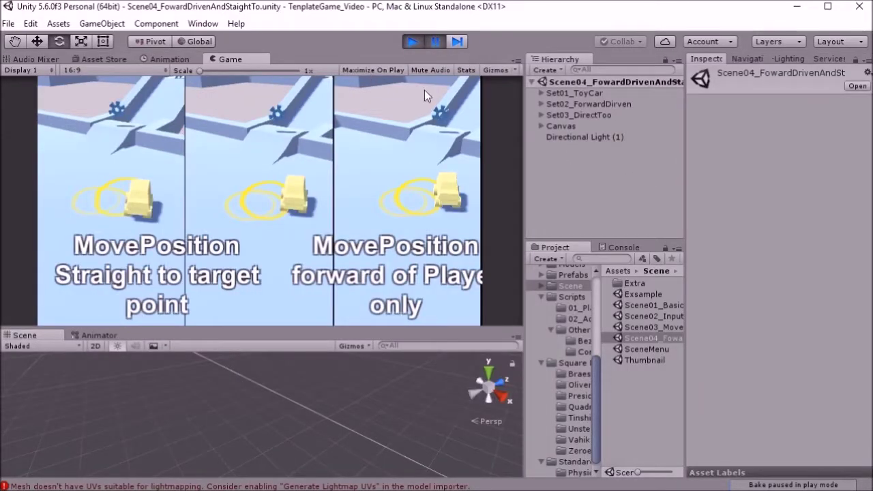
Set ToyCar_DirectToo's Rotation Speed to 2 in the Inspector, drive it, then stop Play mode.
left_click(540, 104)
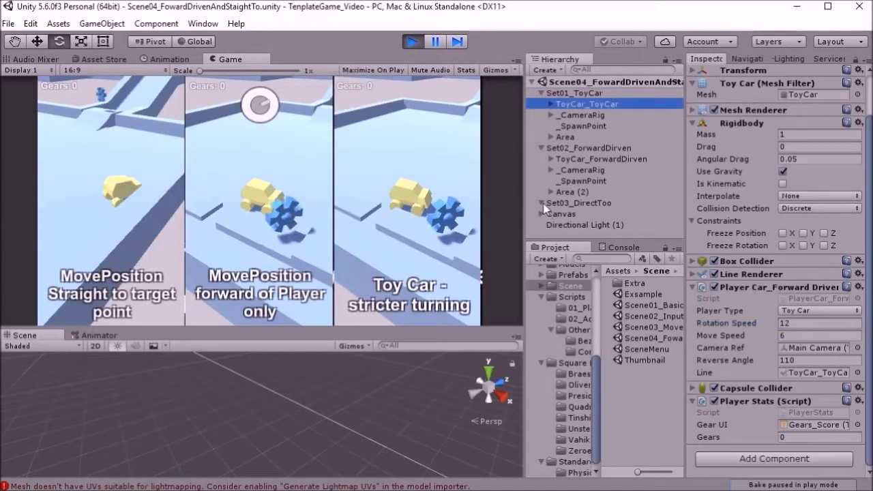
left_click(542, 203)
left_click(590, 214)
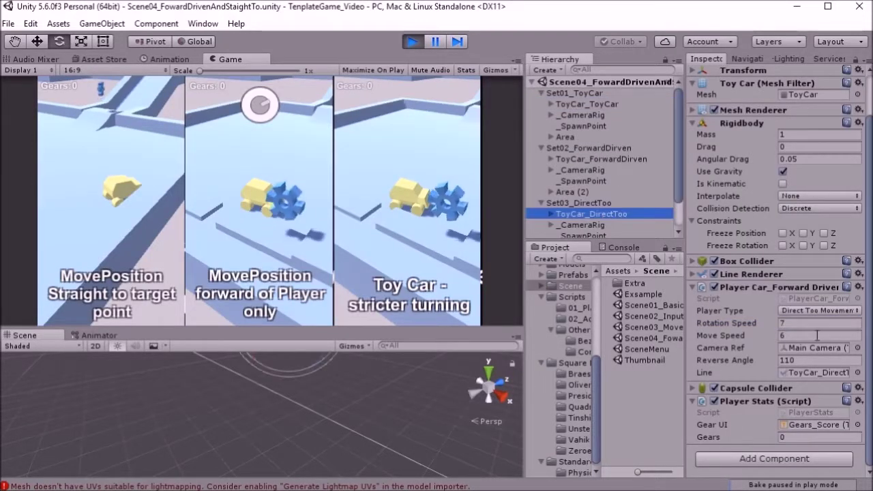
left_click(818, 334)
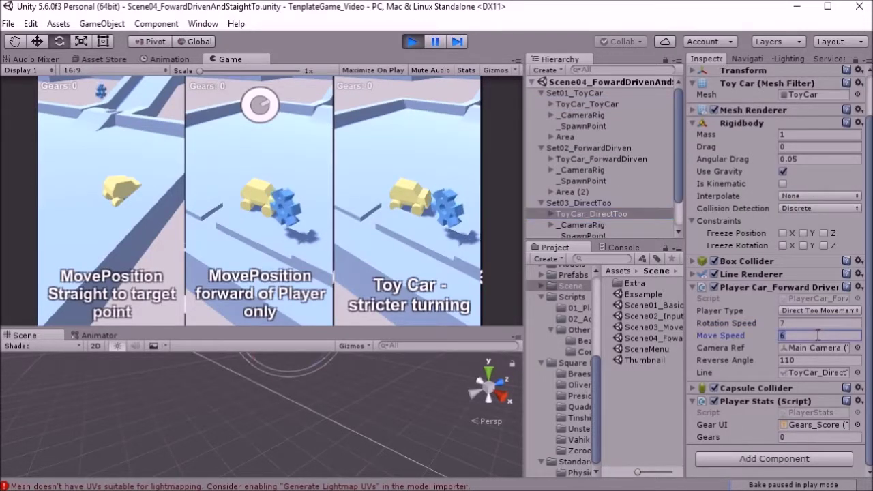
left_click(298, 157)
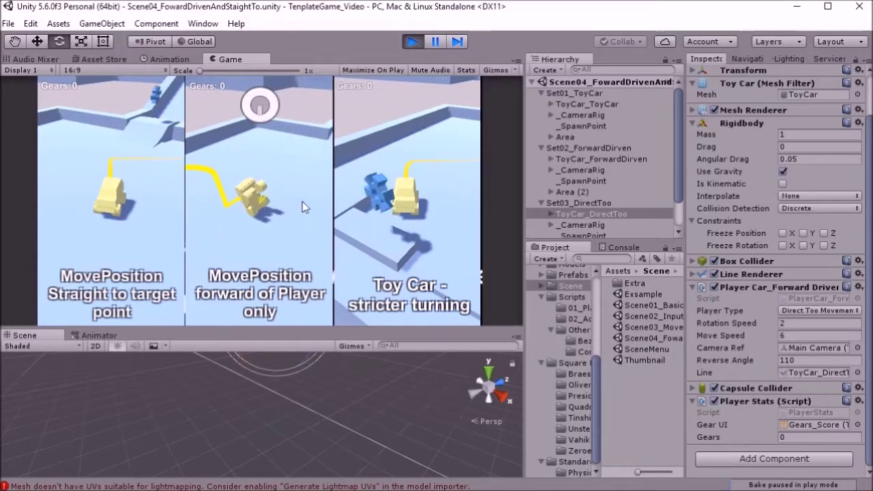
left_click(412, 42)
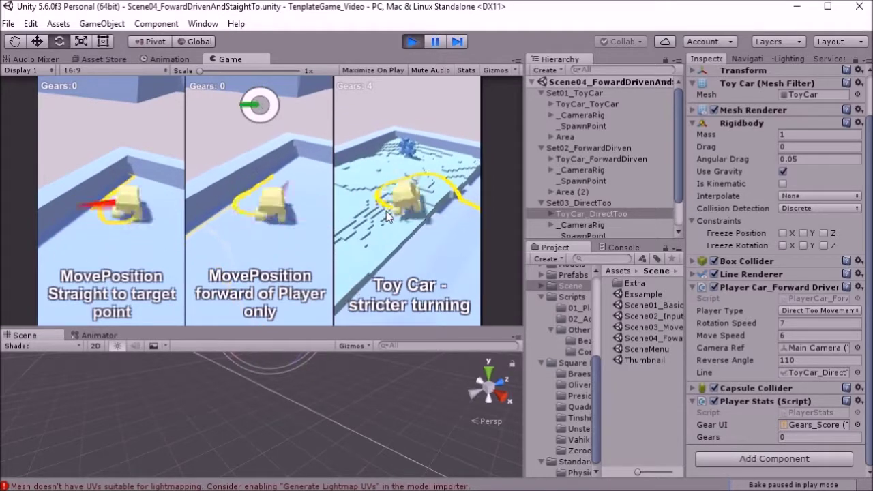
Stop Play mode after collecting gears, resetting all three car counters to Gears: 0.
left_click(411, 42)
Open Scene01_BasicPlayer, play it, and walk the player to collect the first two gears.
double_click(650, 306)
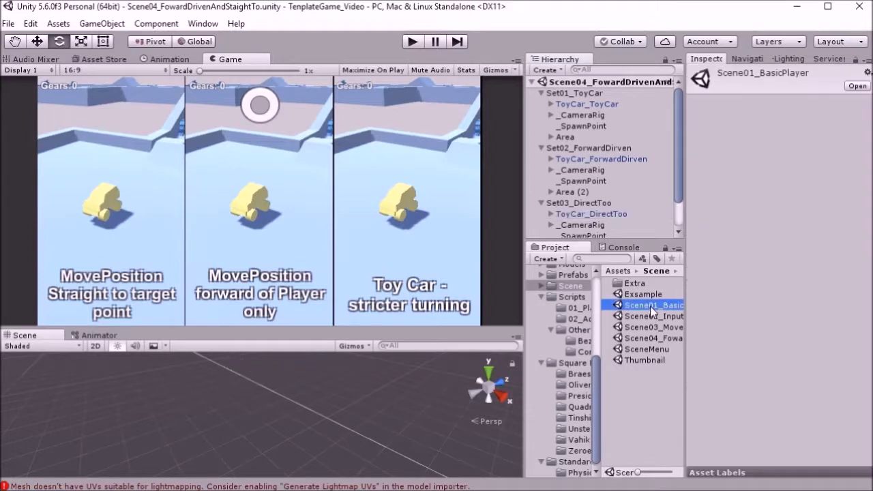
left_click(411, 42)
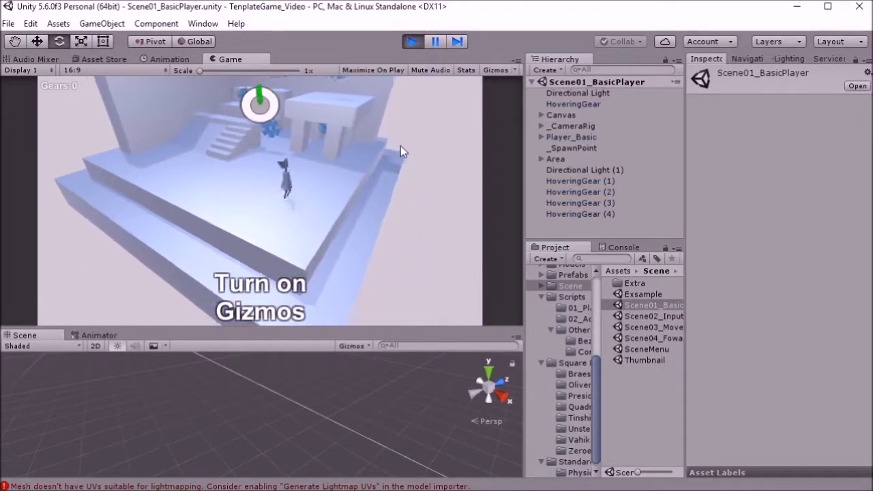
key("a")
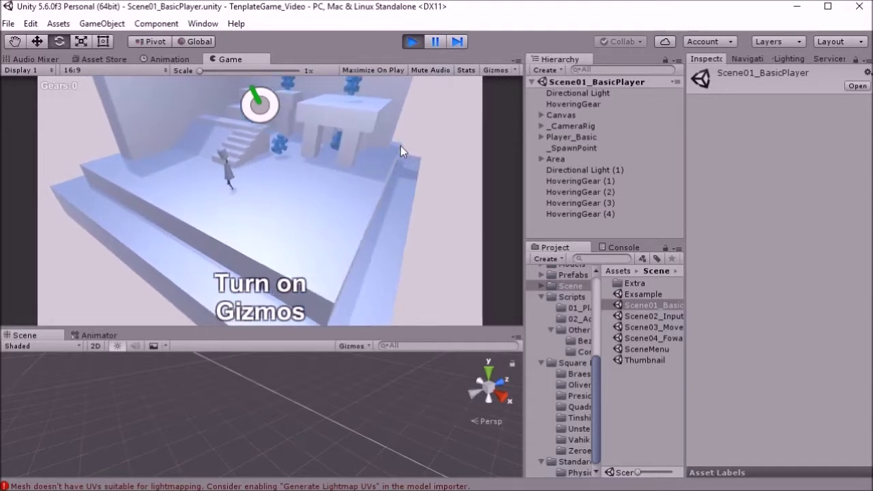
key("w")
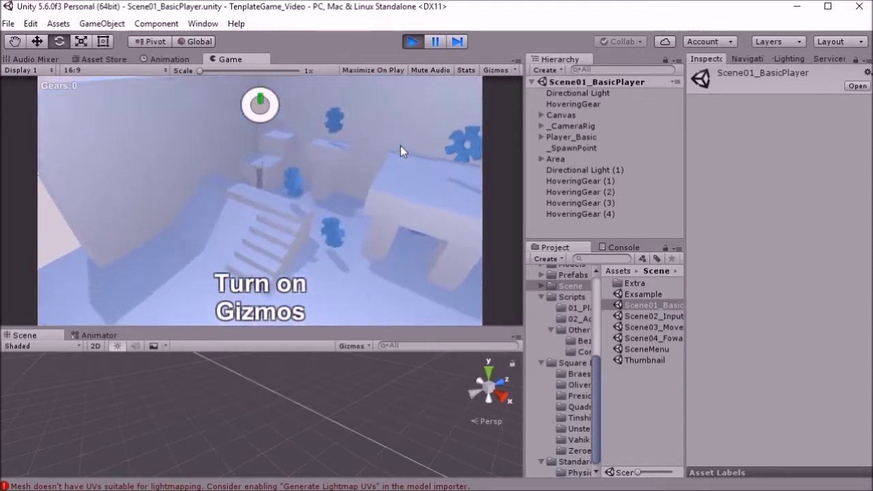
key("w")
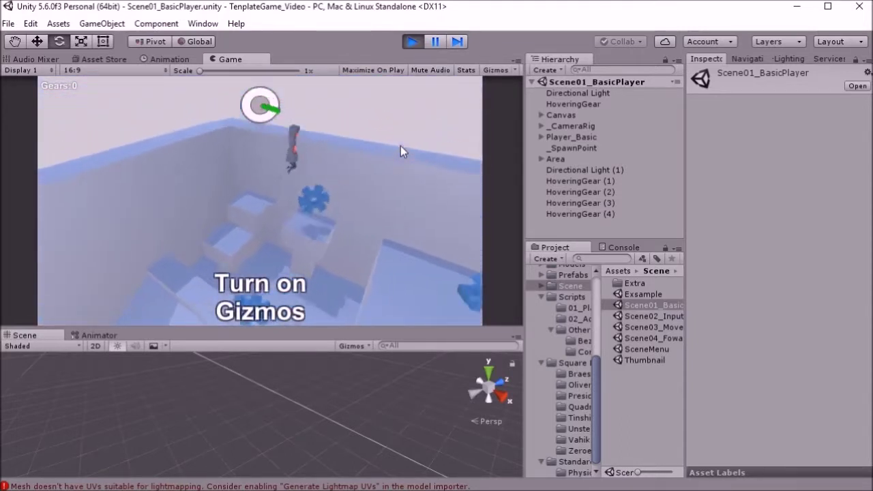
key("w")
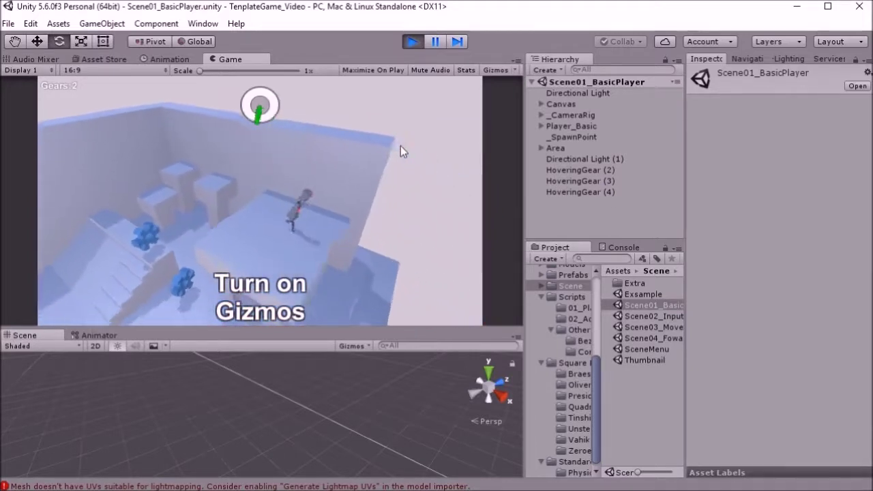
Collect two more gears, climb onto the block platforms, then stop play mode.
key("w")
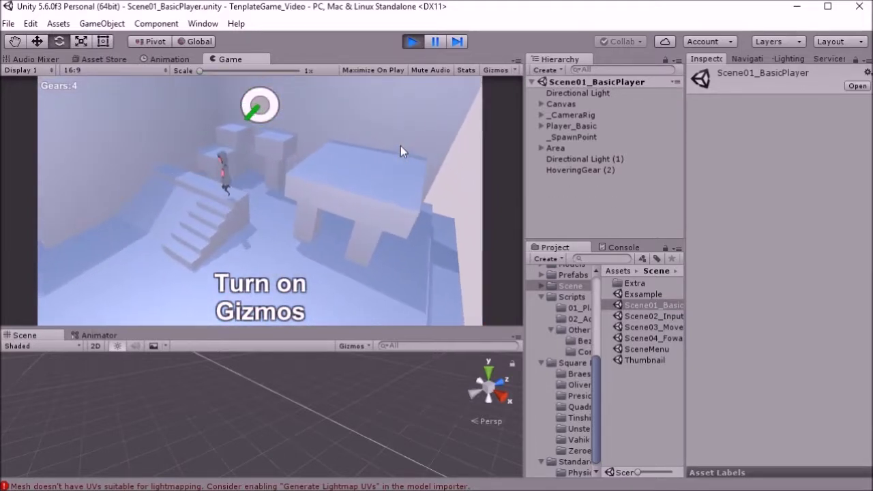
key("w")
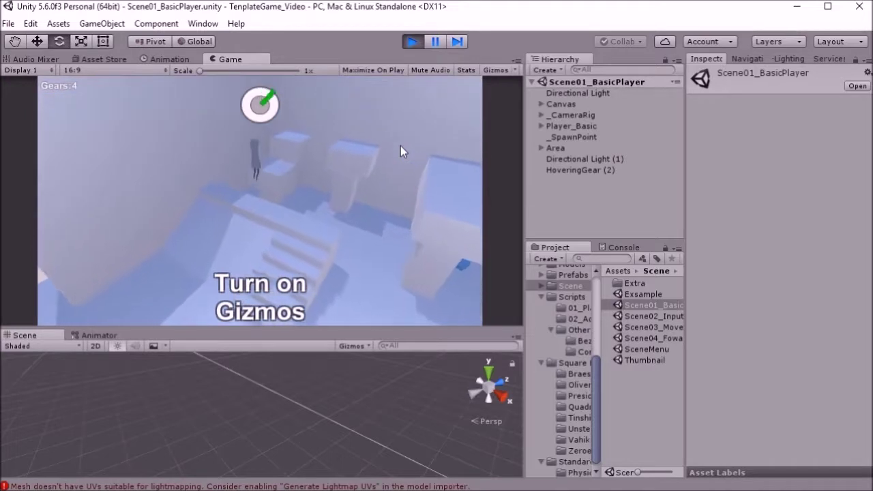
key("w")
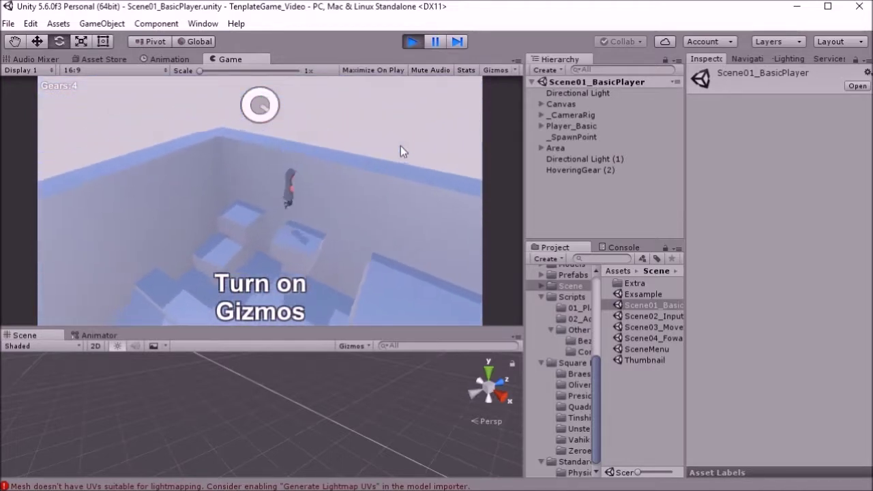
key("w")
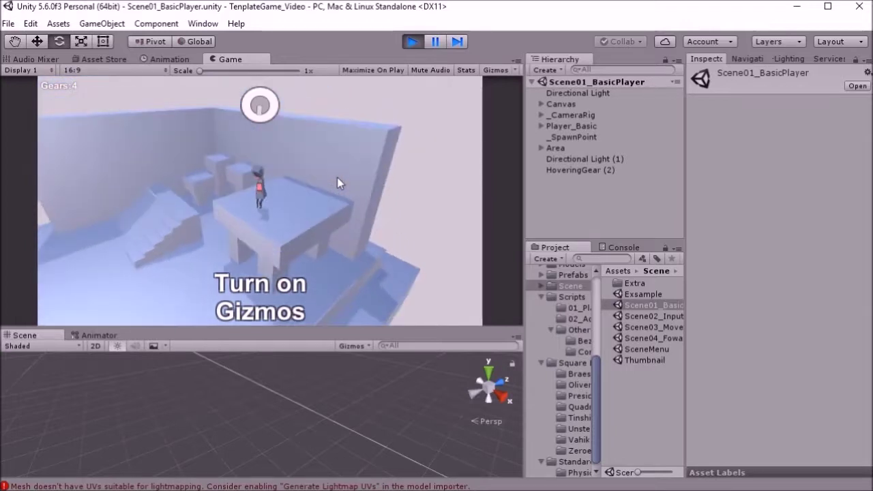
key("w")
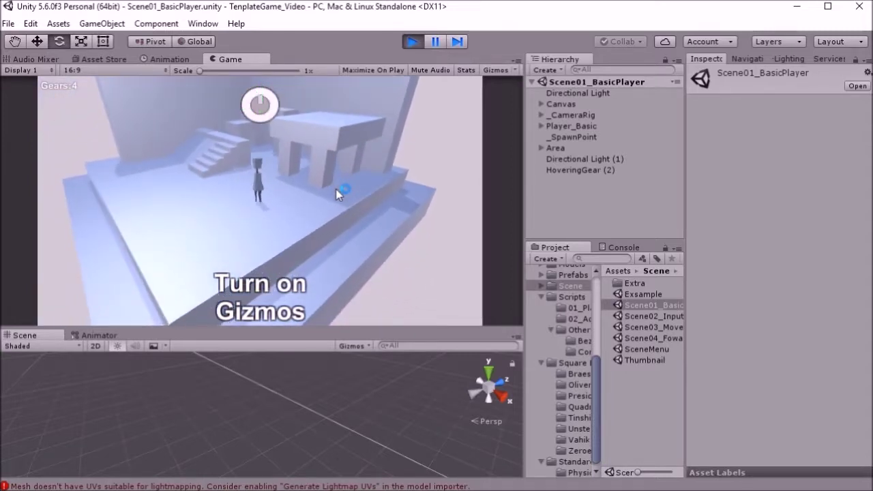
left_click_drag(508, 183, 339, 176)
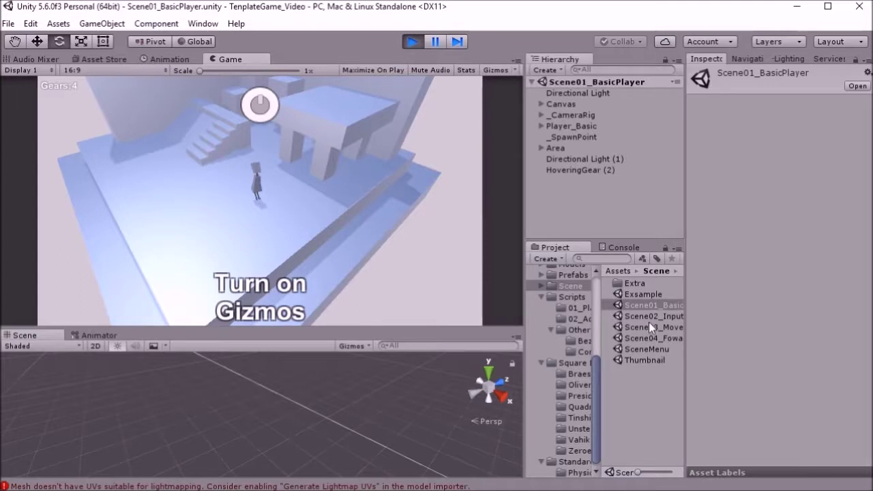
left_click(408, 45)
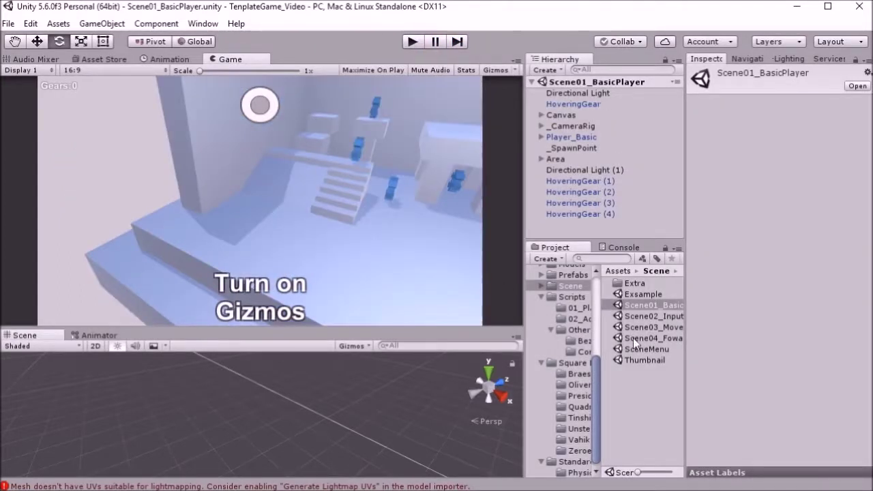
Reopen the Scene04_FowardDrivenAndStaightTo scene asset to show the three toy cars.
left_click(633, 337)
left_click(633, 337)
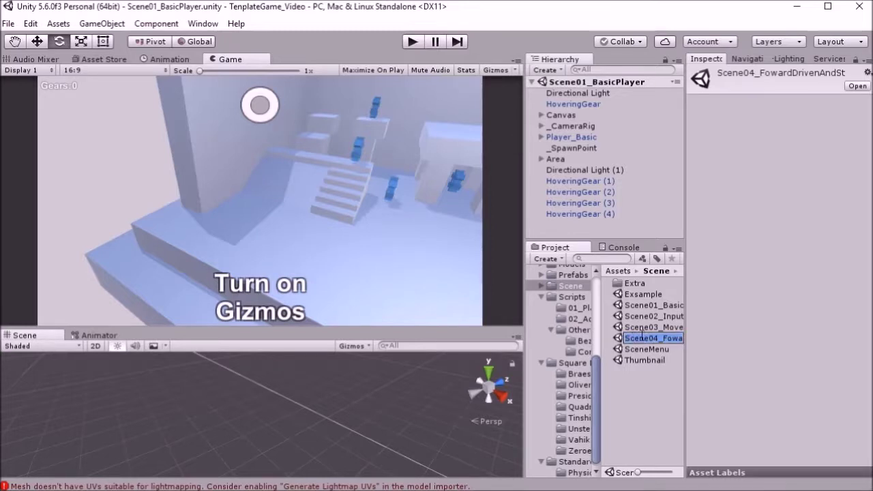
double_click(617, 341)
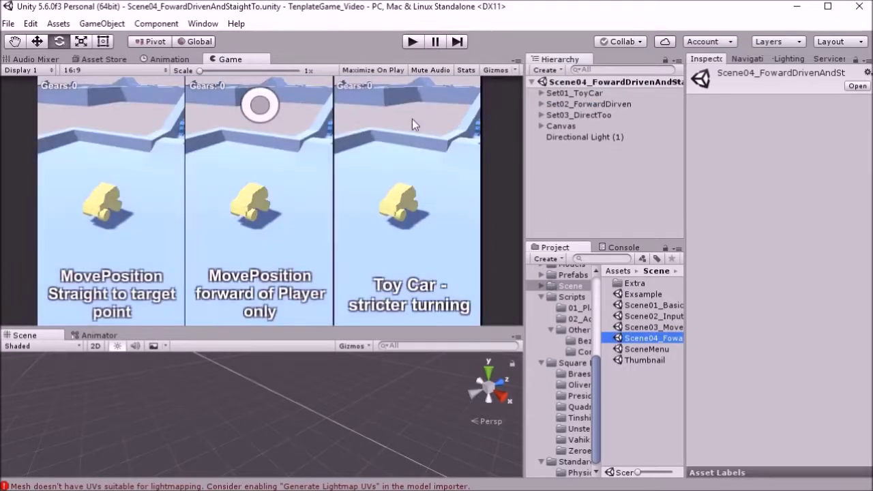